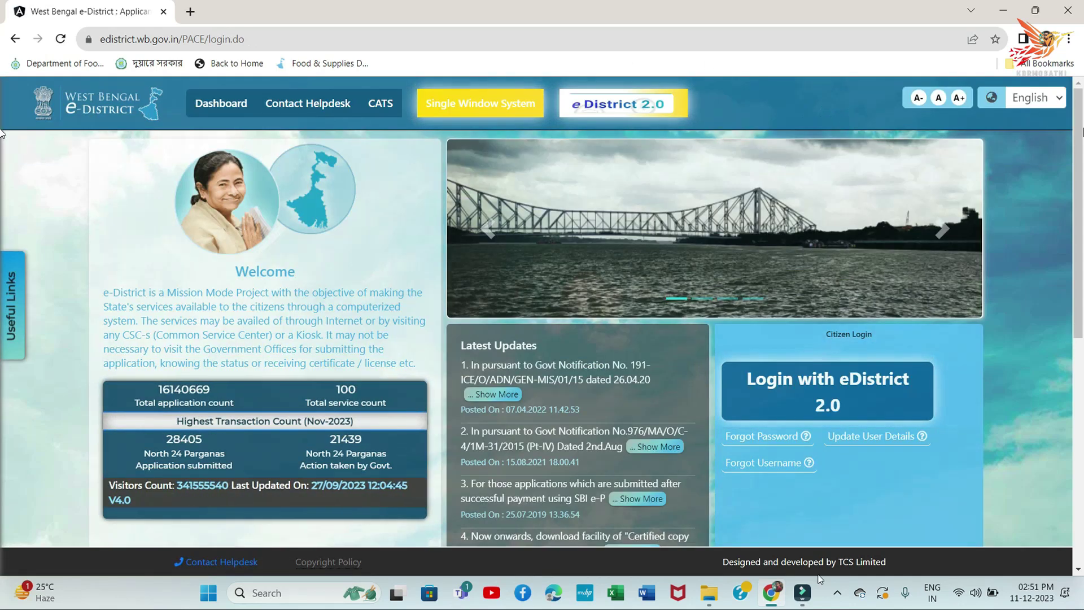
Sign in to eDistrict 2.0 with the account username and captcha, then confirm with the OTP
left_click(852, 384)
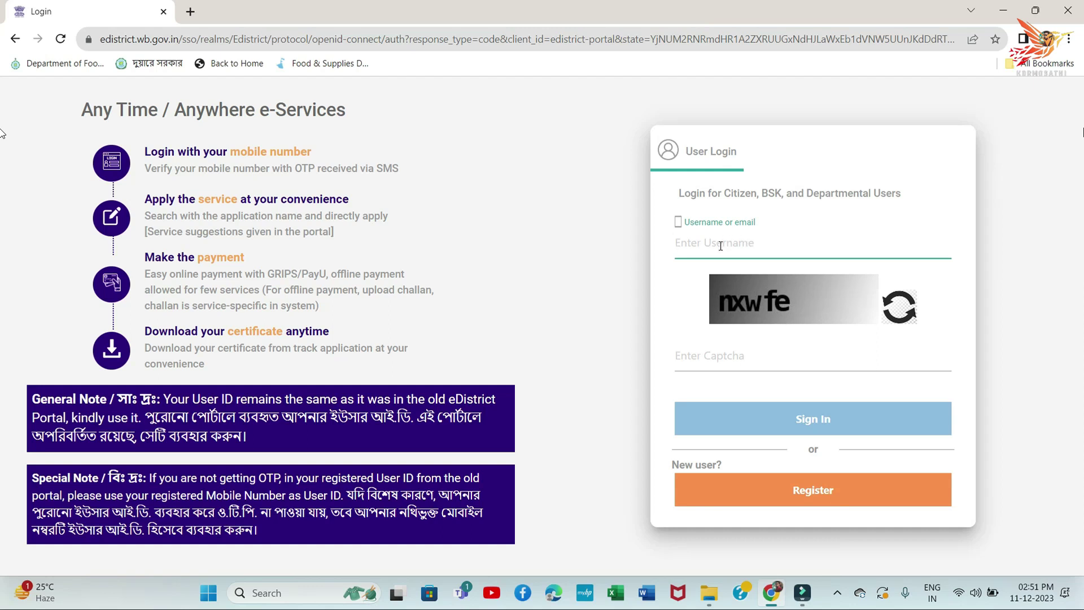
key("Tab")
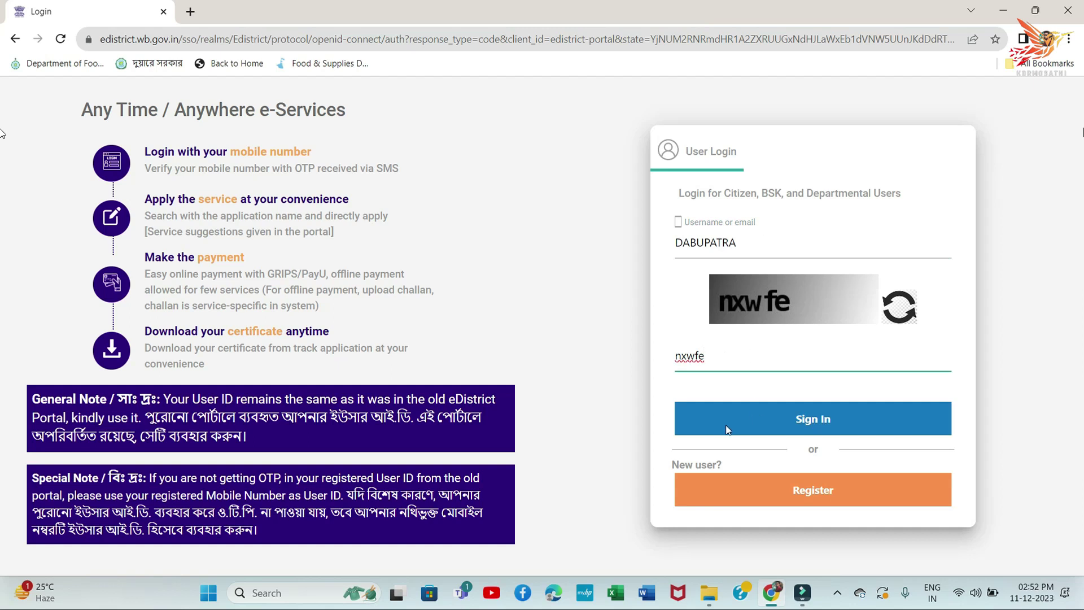
left_click(824, 421)
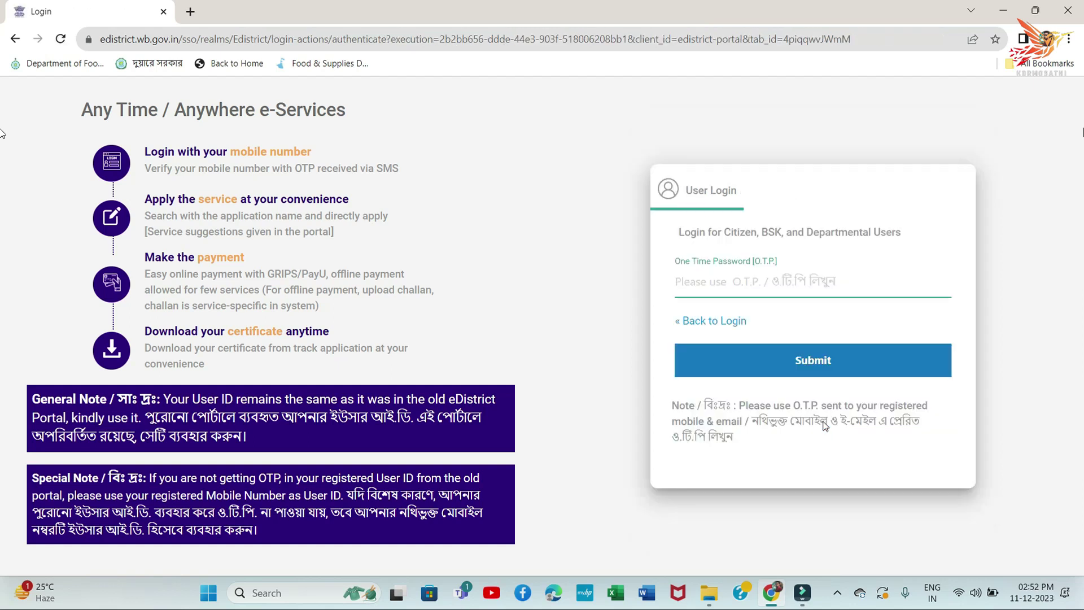
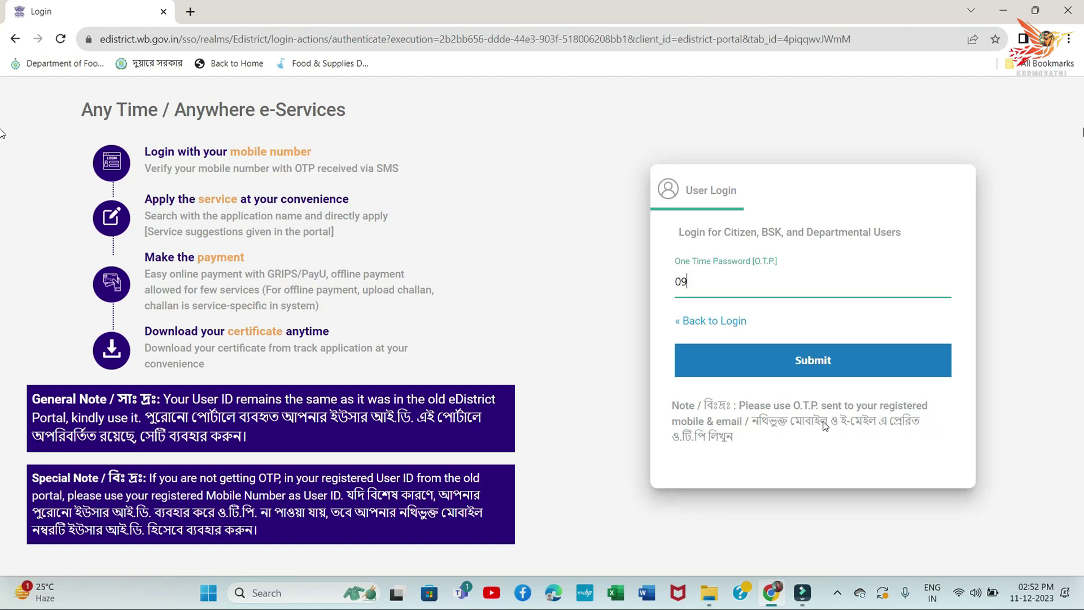
left_click(841, 372)
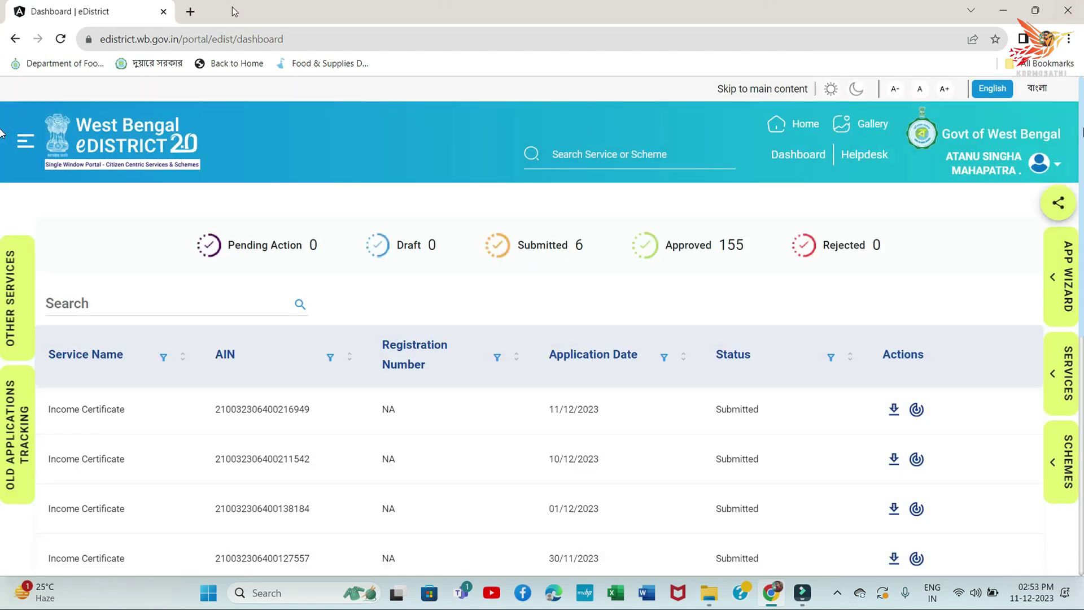
From Services filtered to Certificates, choose Income Certificate and accept its terms
left_click(25, 144)
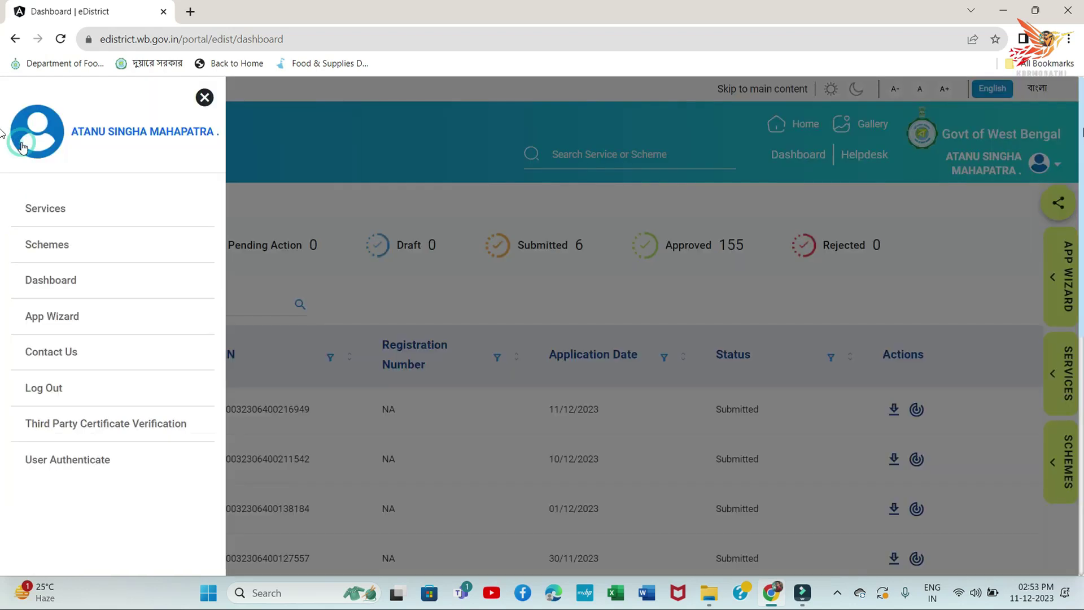
left_click(40, 210)
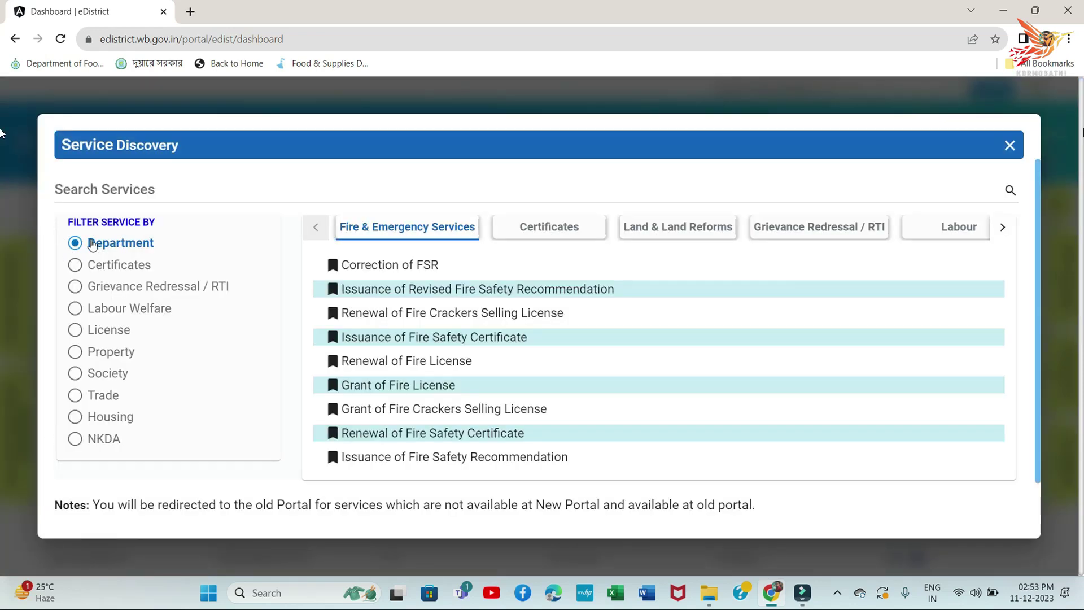
left_click(75, 270)
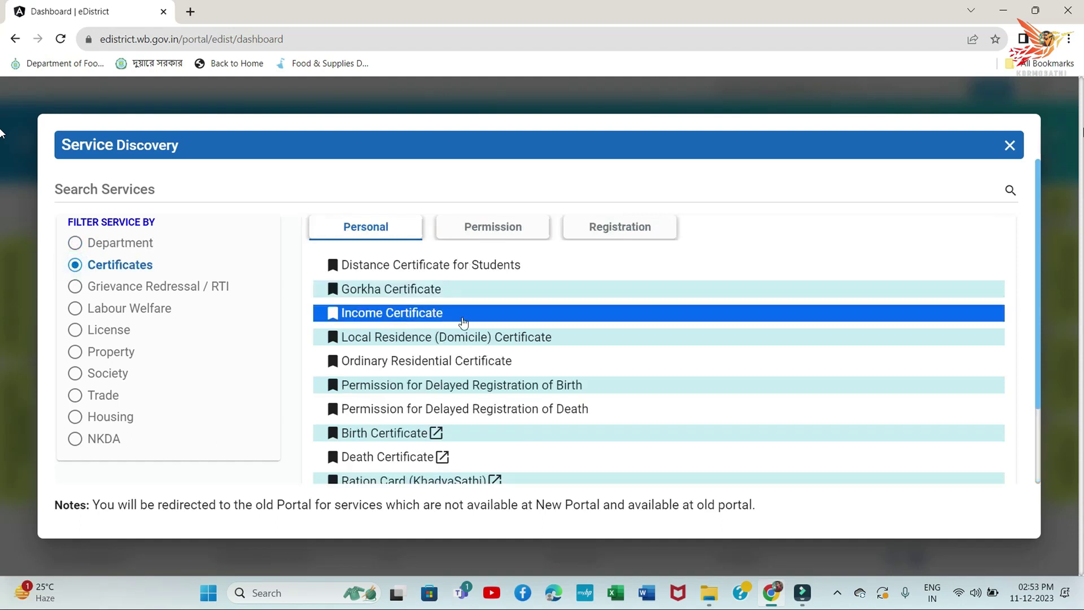
left_click(463, 322)
left_click(440, 313)
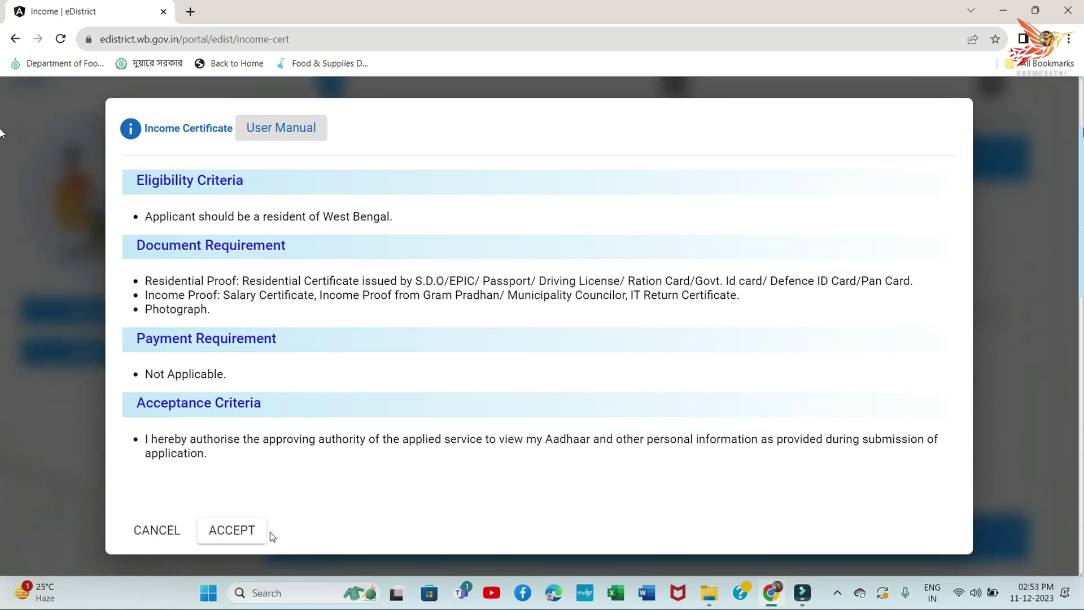
left_click(249, 535)
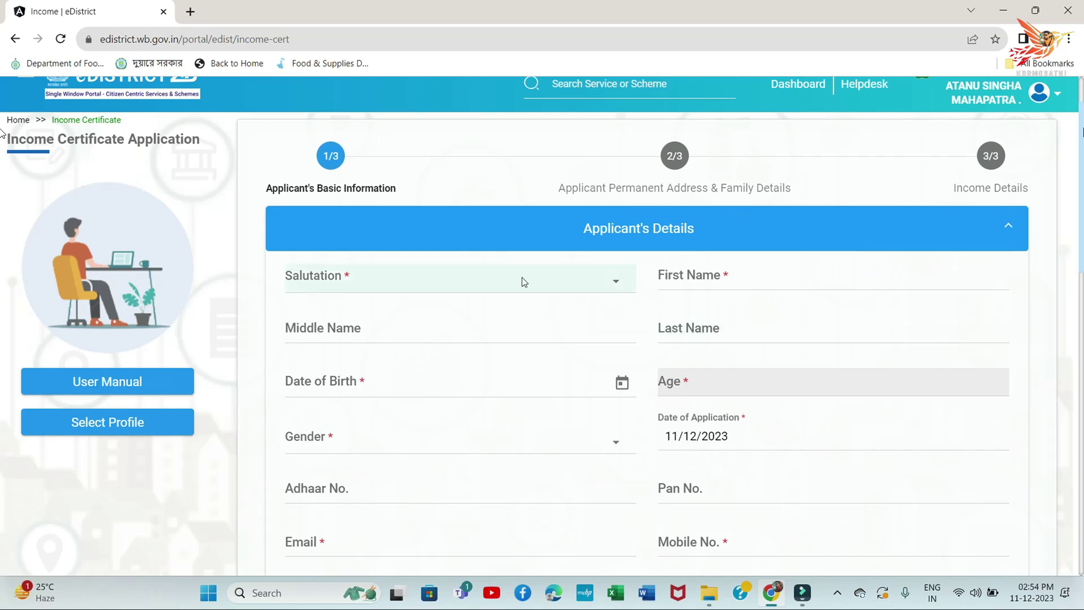
Choose salutation Mr. and enter the applicant's first, middle and last names
left_click(369, 281)
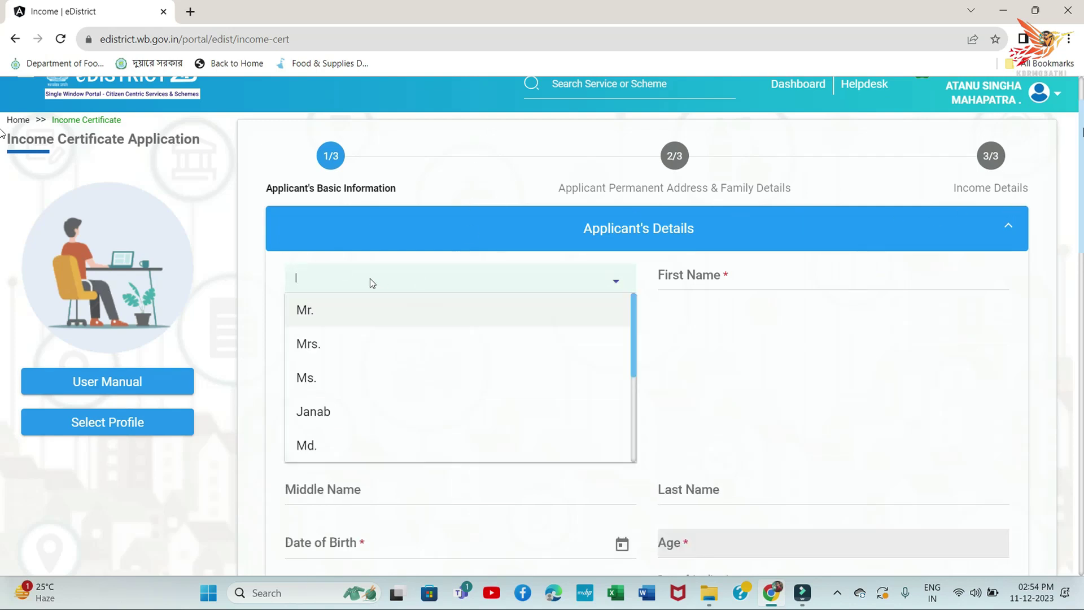
left_click(364, 317)
left_click(720, 275)
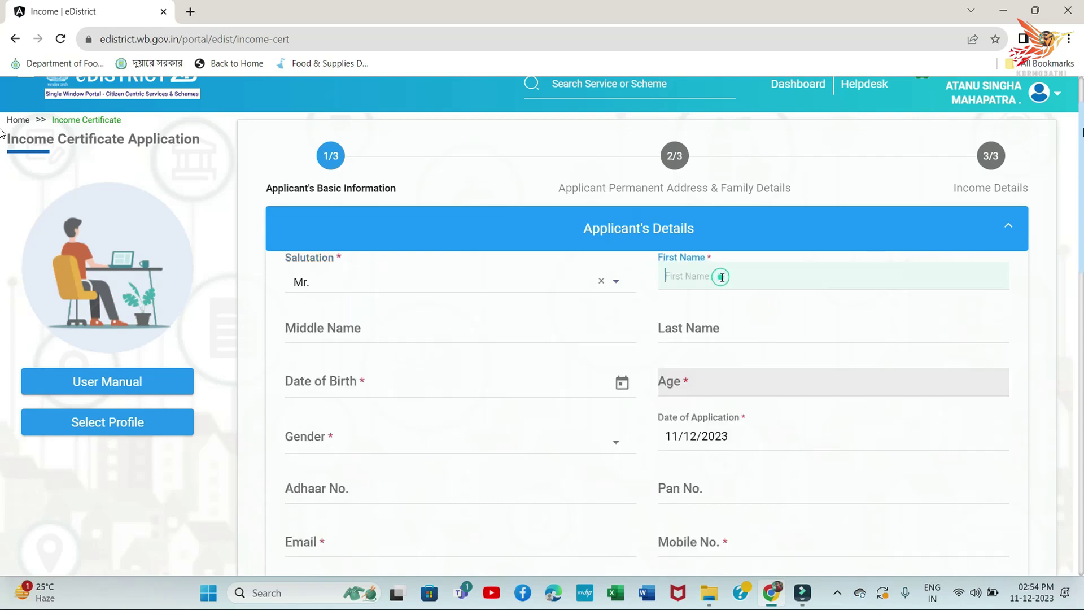
key("Tab")
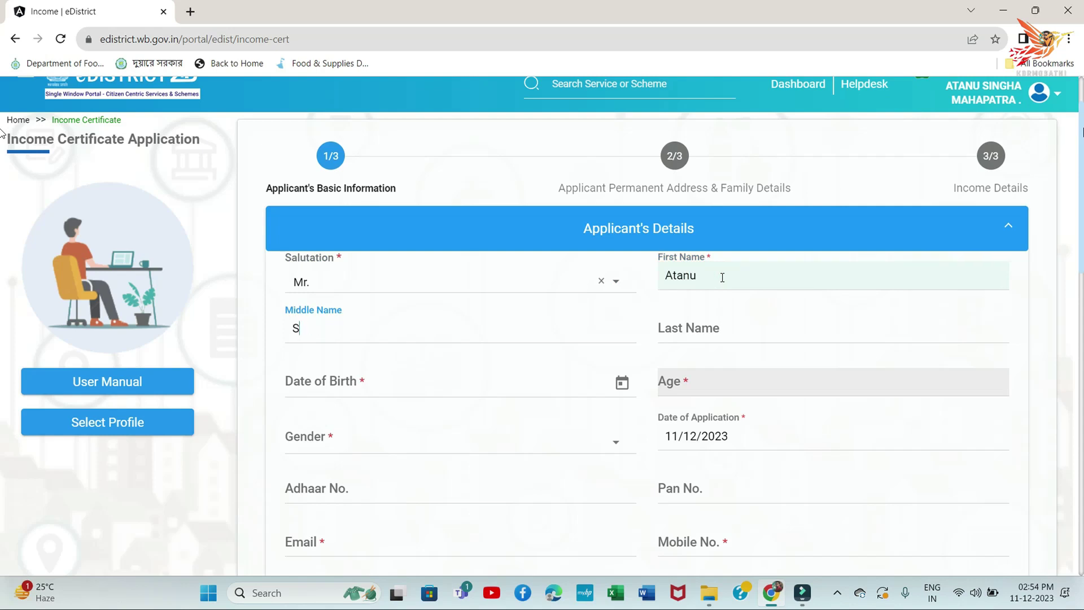
key("Tab")
key("Tab")
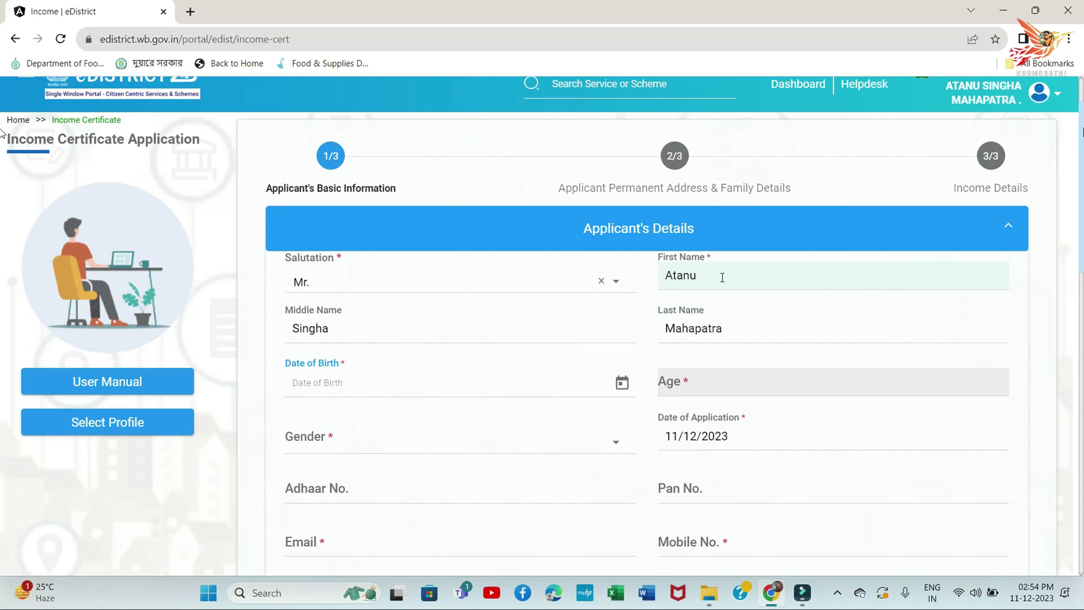
left_click(621, 382)
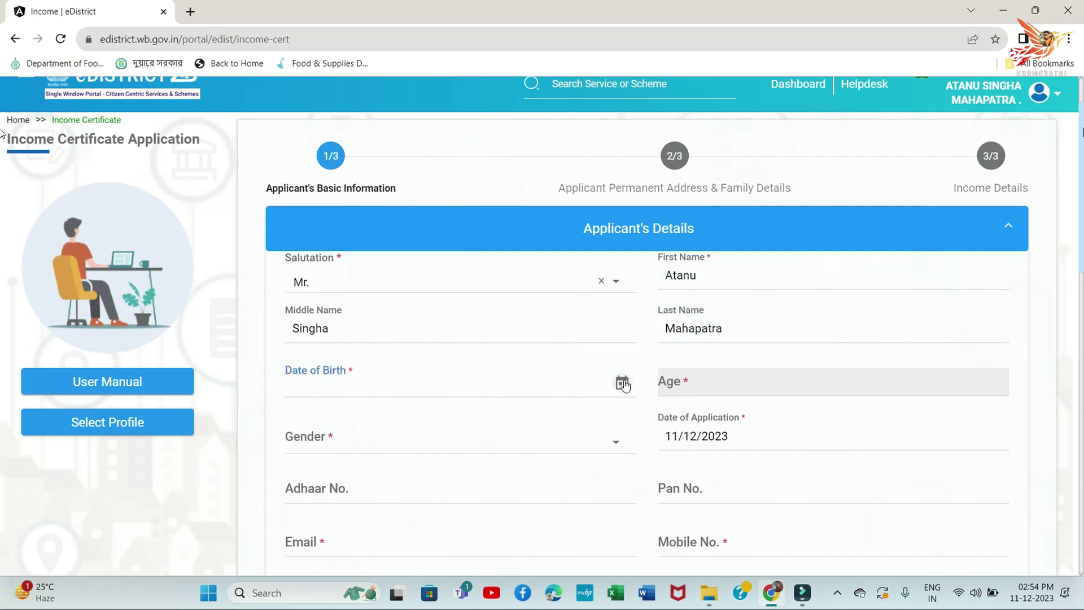
left_click(363, 140)
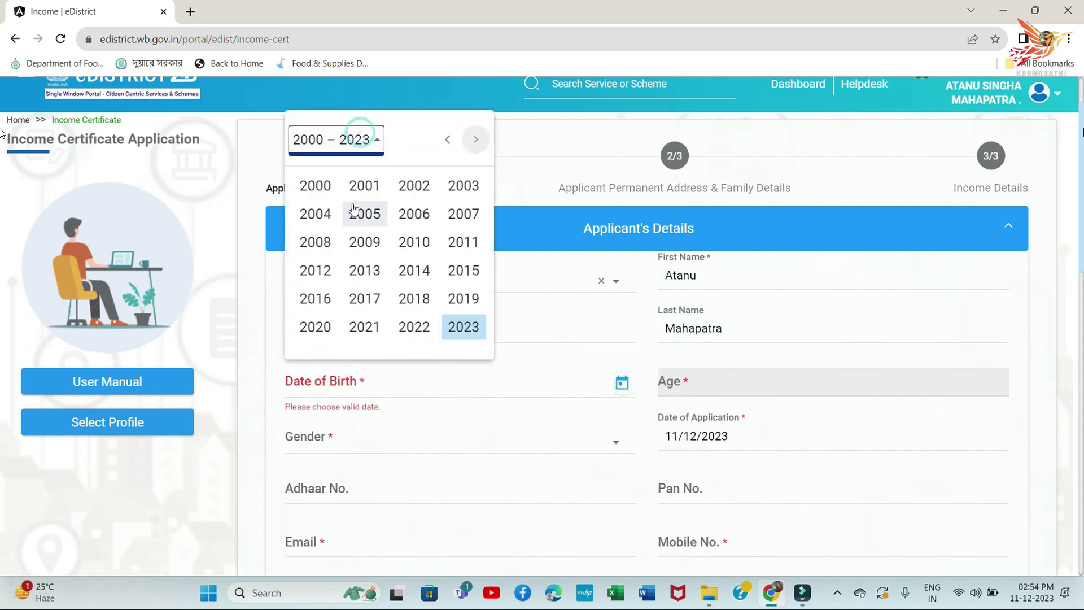
left_click(398, 194)
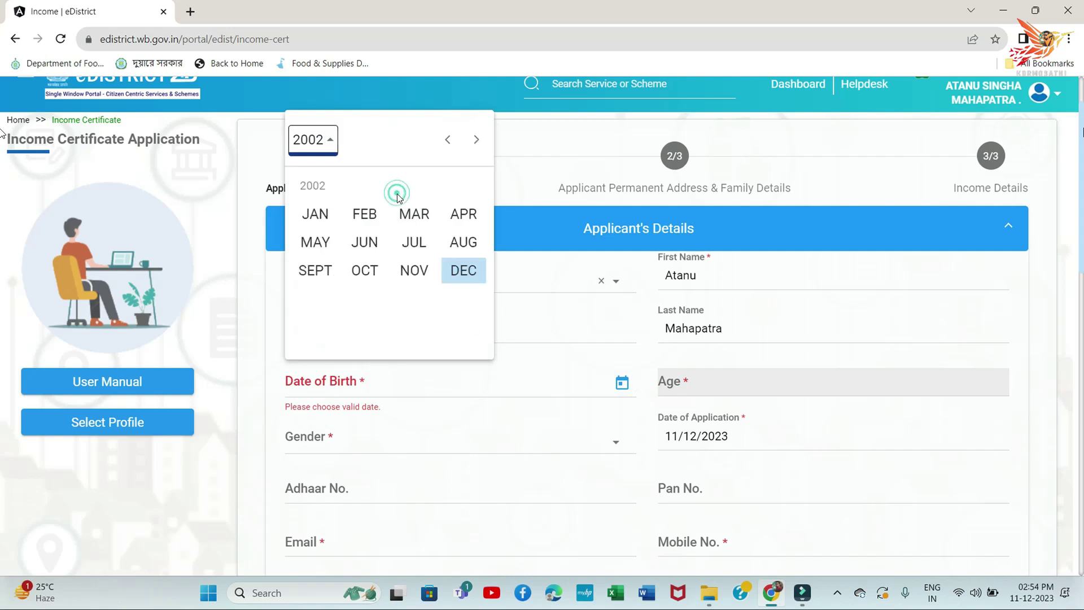
left_click(326, 140)
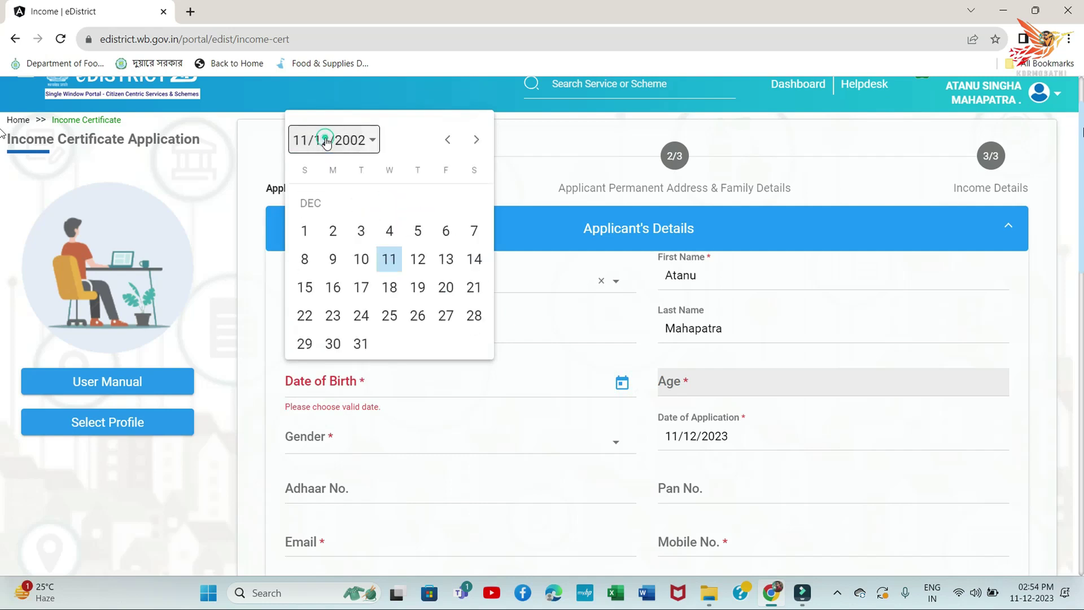
left_click(367, 142)
left_click(318, 184)
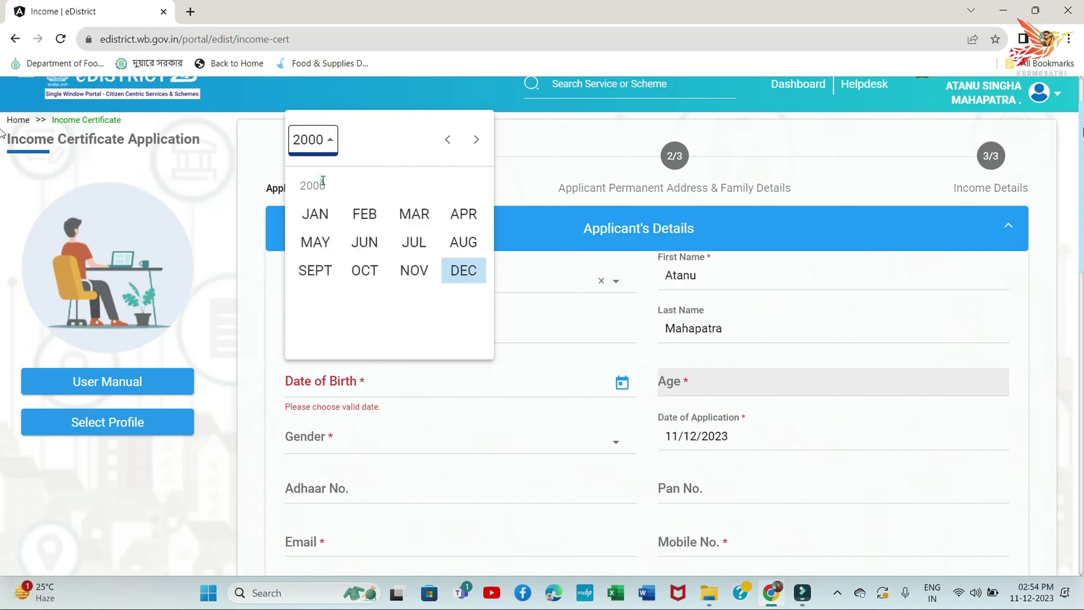
left_click(354, 215)
left_click(390, 231)
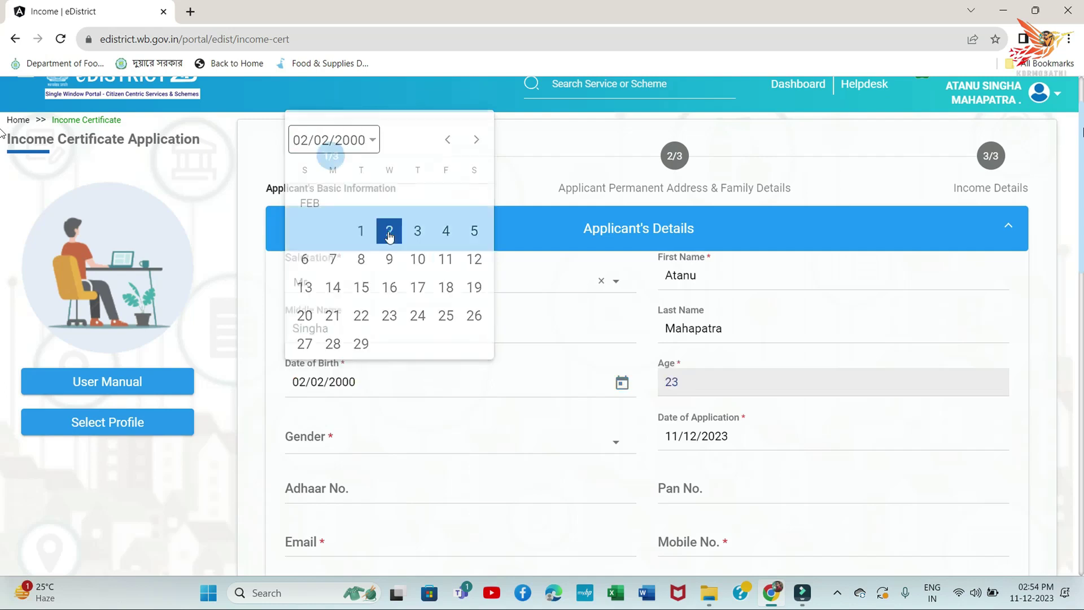
Select Male as the applicant's gender
left_click(372, 442)
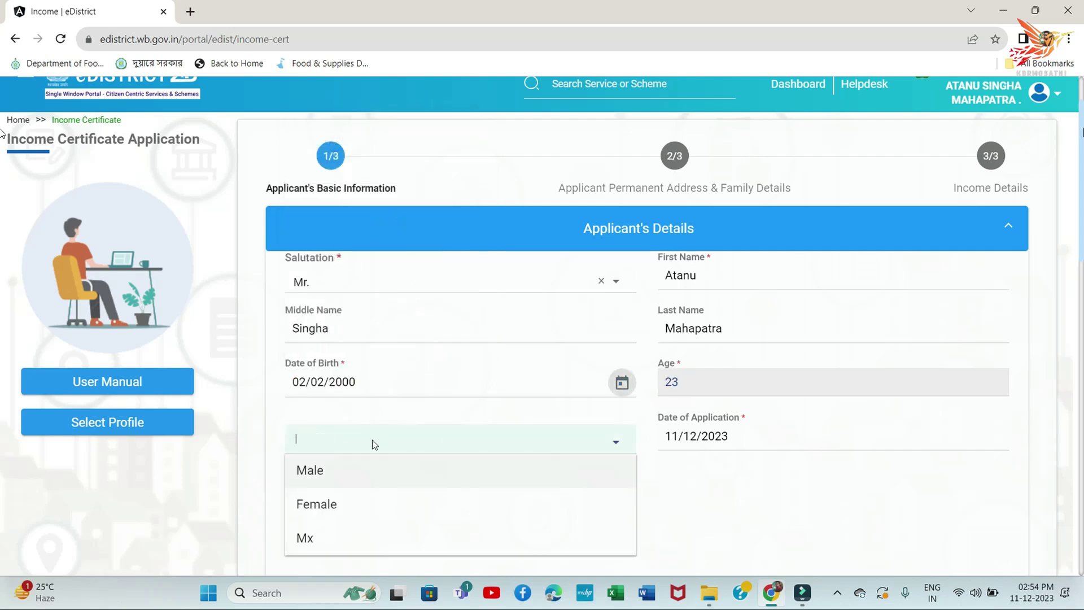
left_click(363, 477)
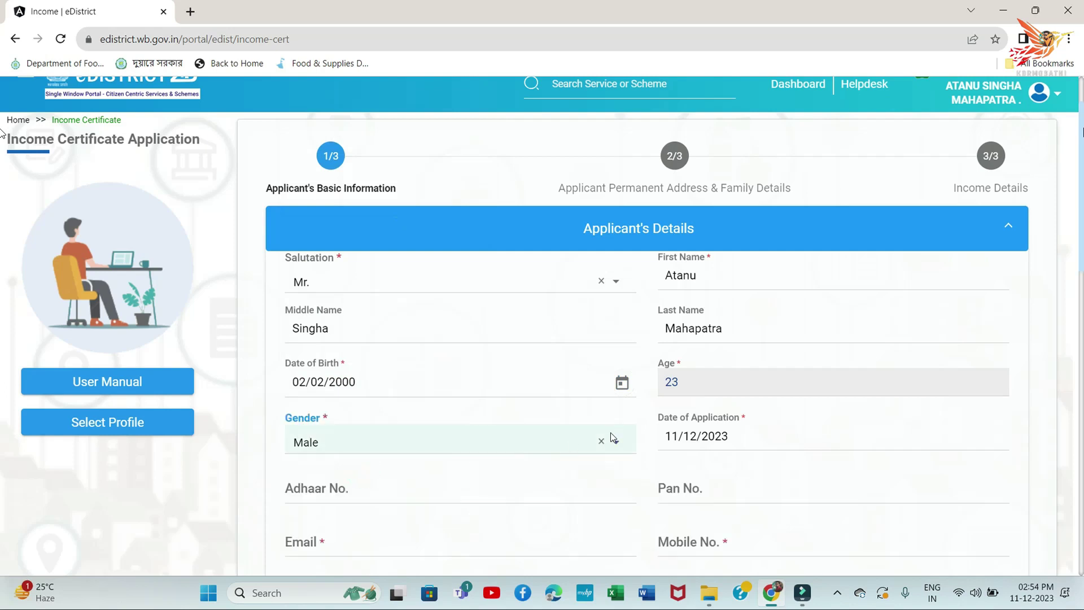
scroll(583, 450, "down", 1)
scroll(583, 450, "down", 2)
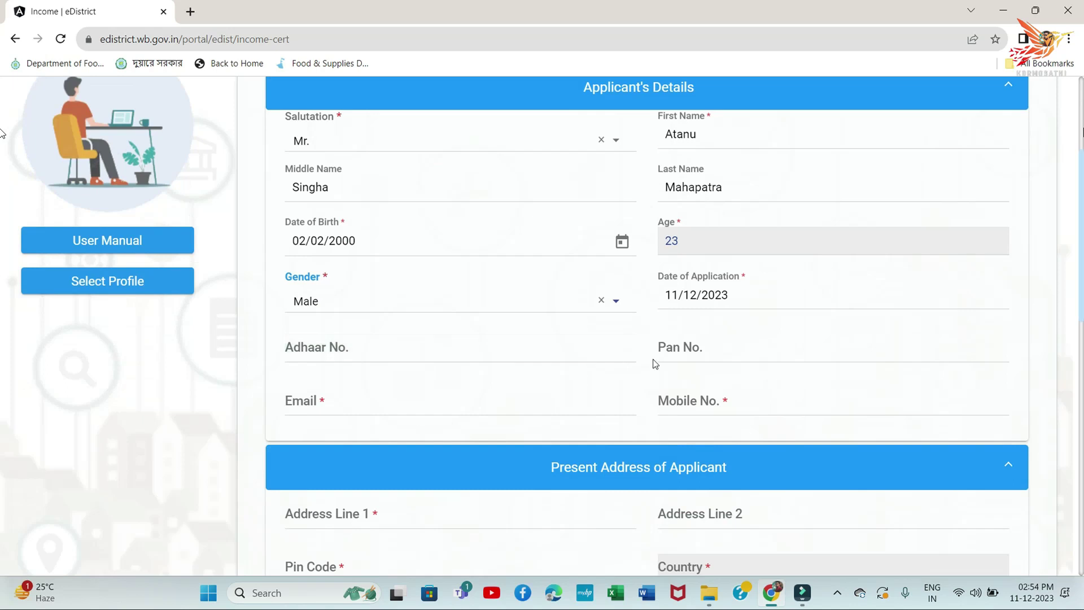
Enter the applicant's email and mobile number, then validate the mobile with its one-time code
left_click(453, 398)
type("ATA")
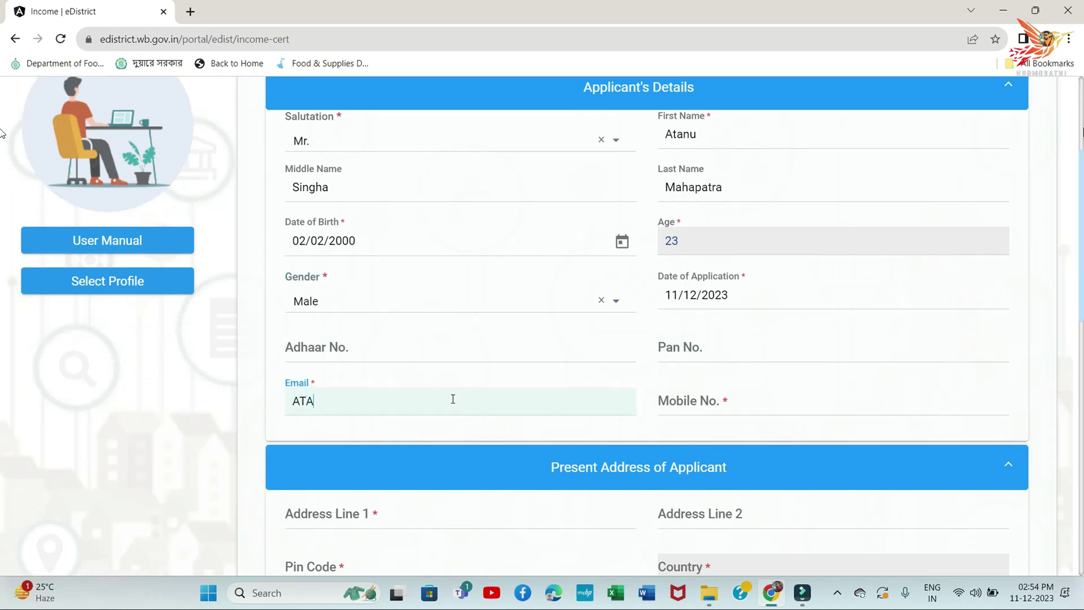
key("BackSpace")
key("BackSpace")
key("BackSpace")
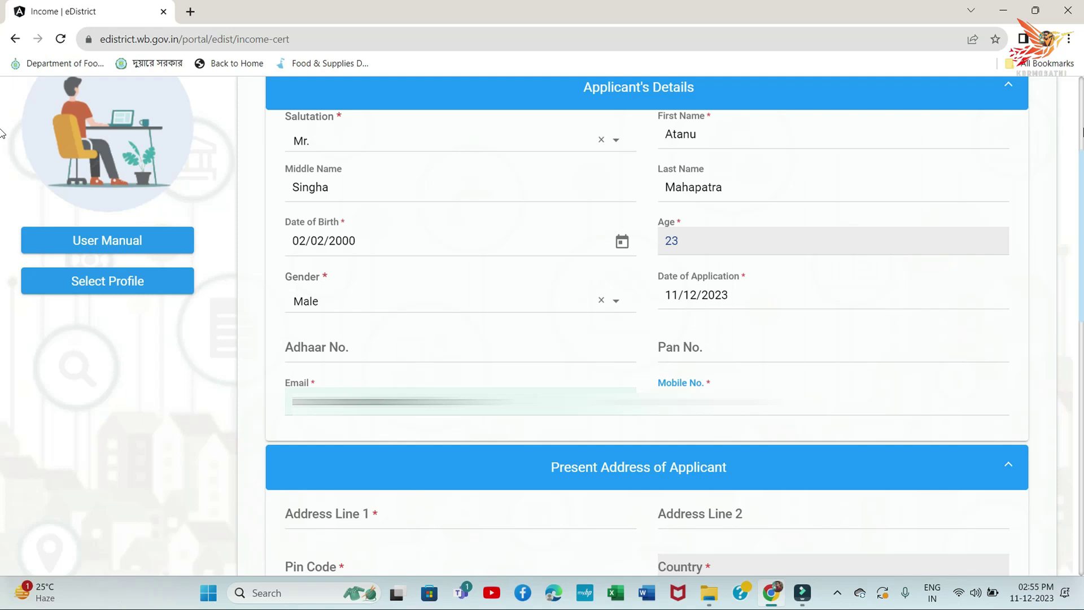
type("**********")
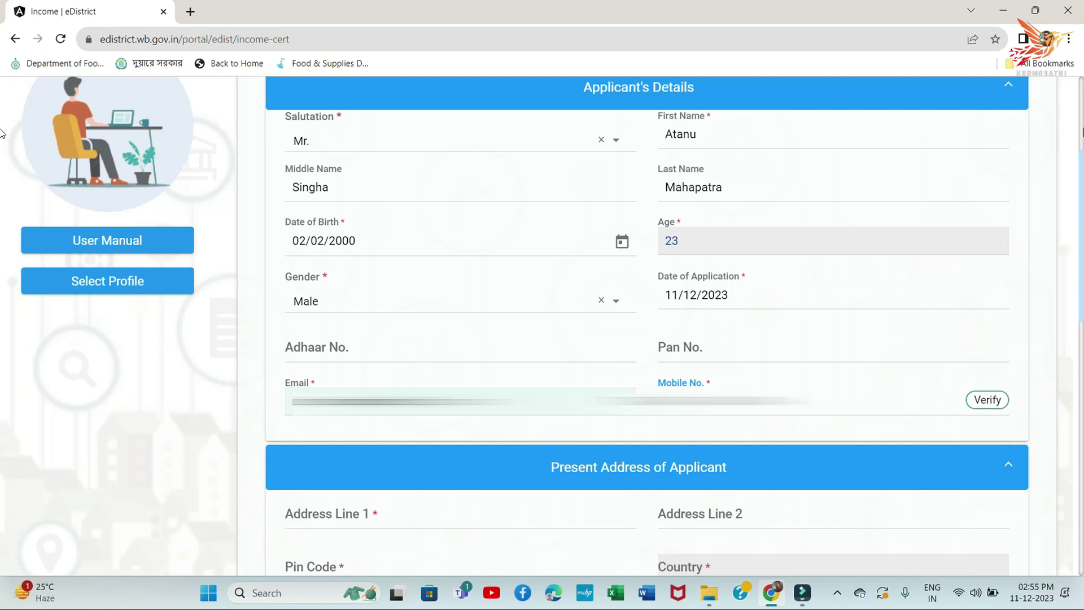
left_click(995, 401)
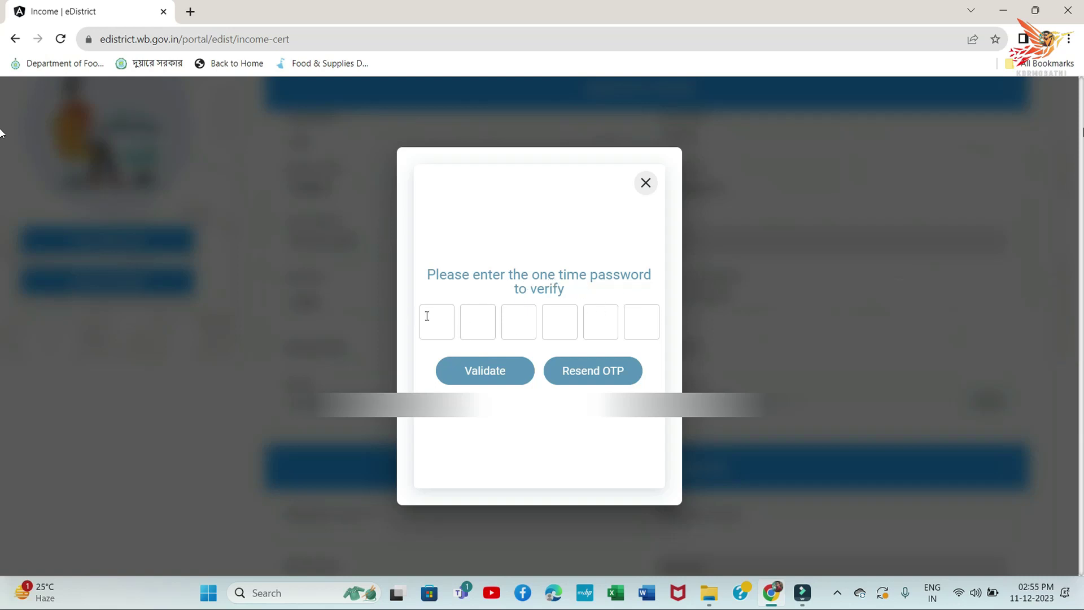
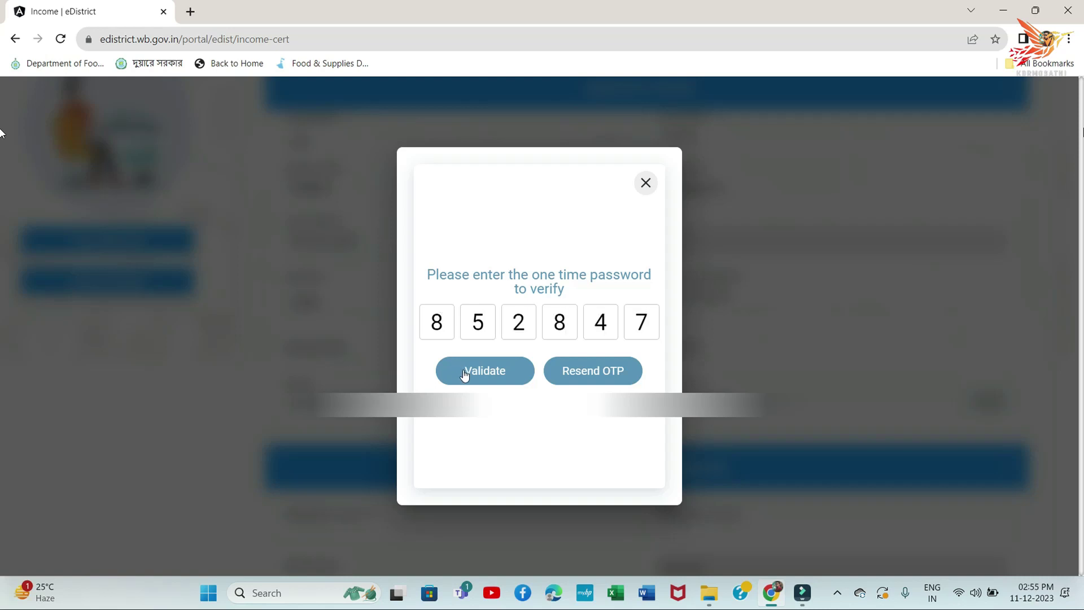
left_click(464, 370)
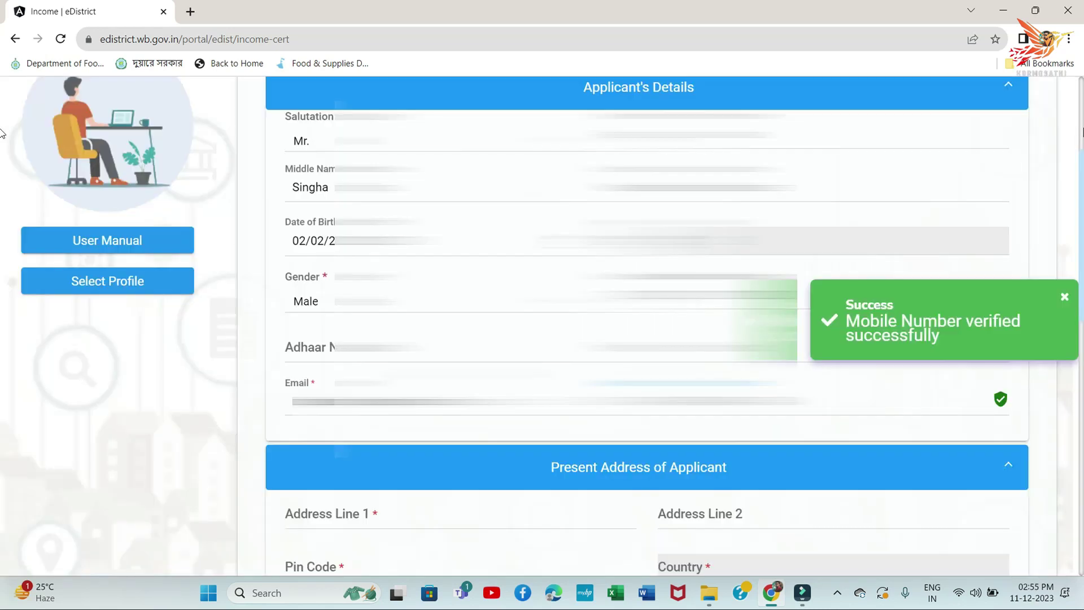
Enter the applicant's two present-address lines and PIN code
scroll(2, 133, "down", 5)
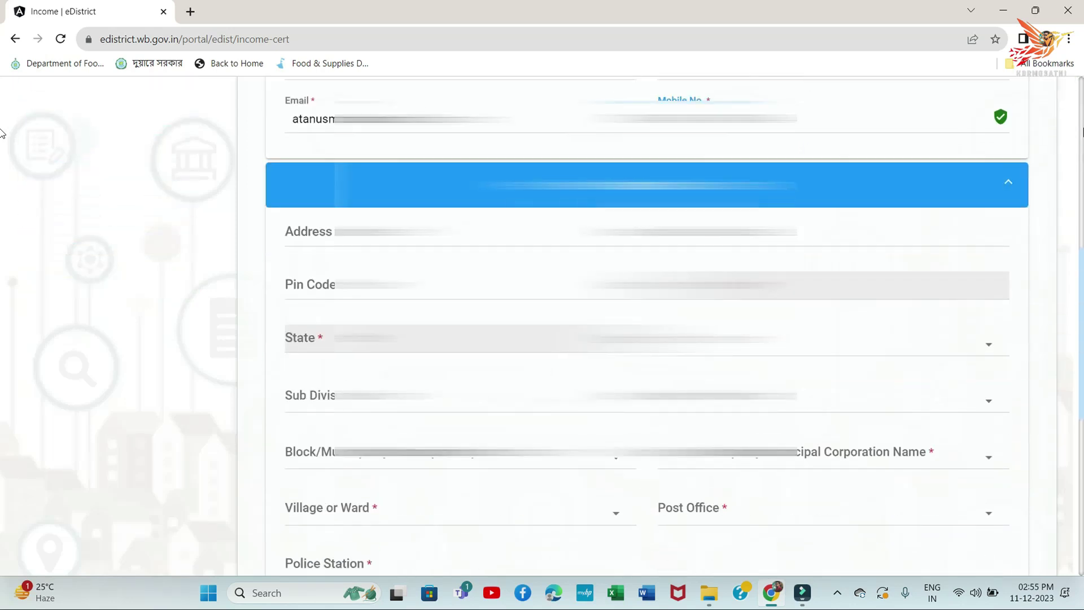
left_click(325, 163)
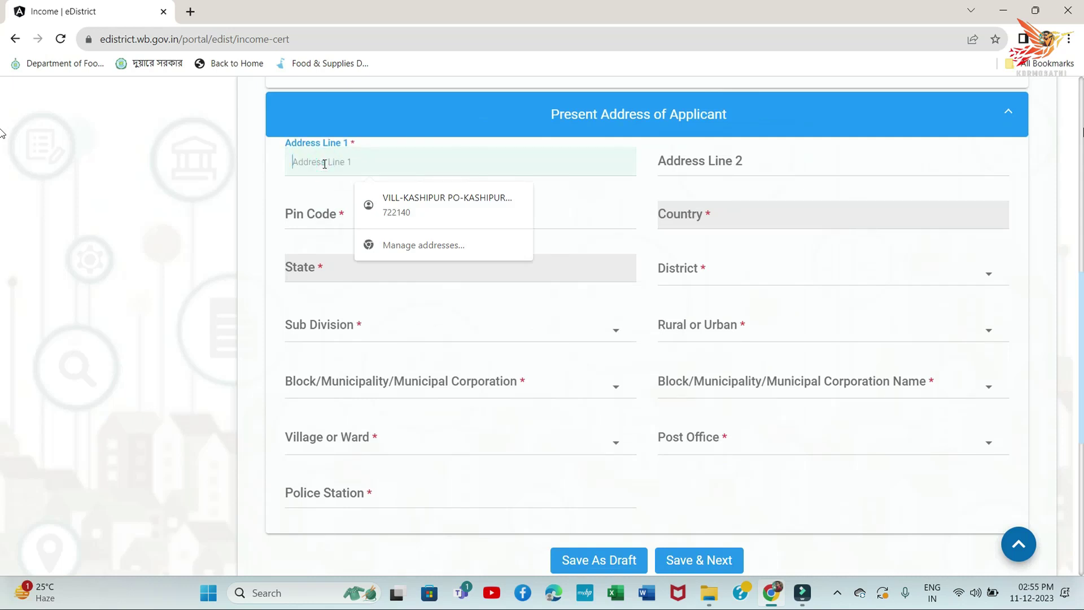
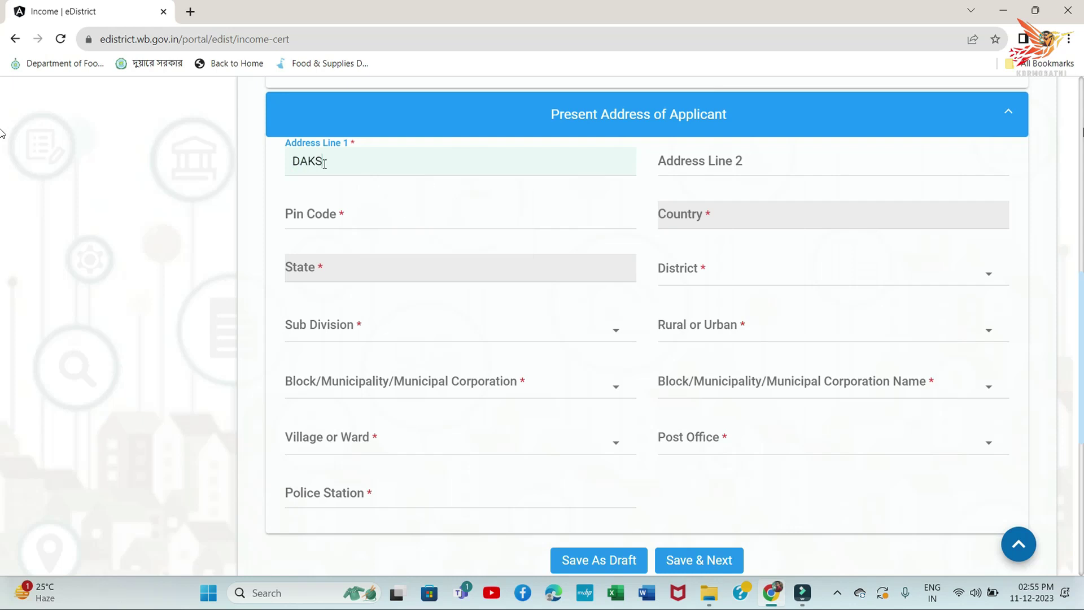
key("Tab")
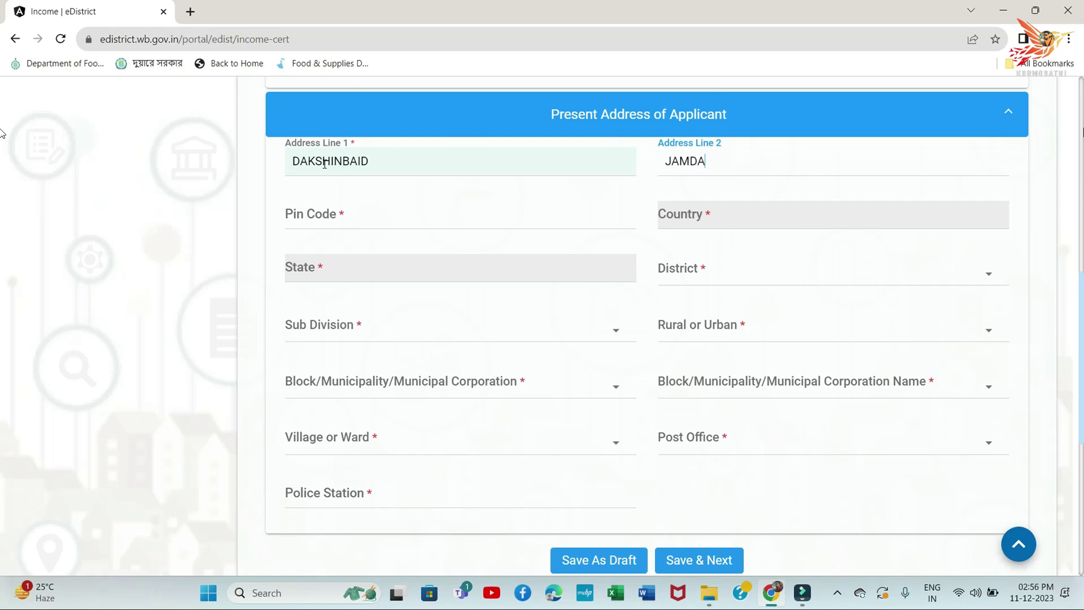
key("Tab")
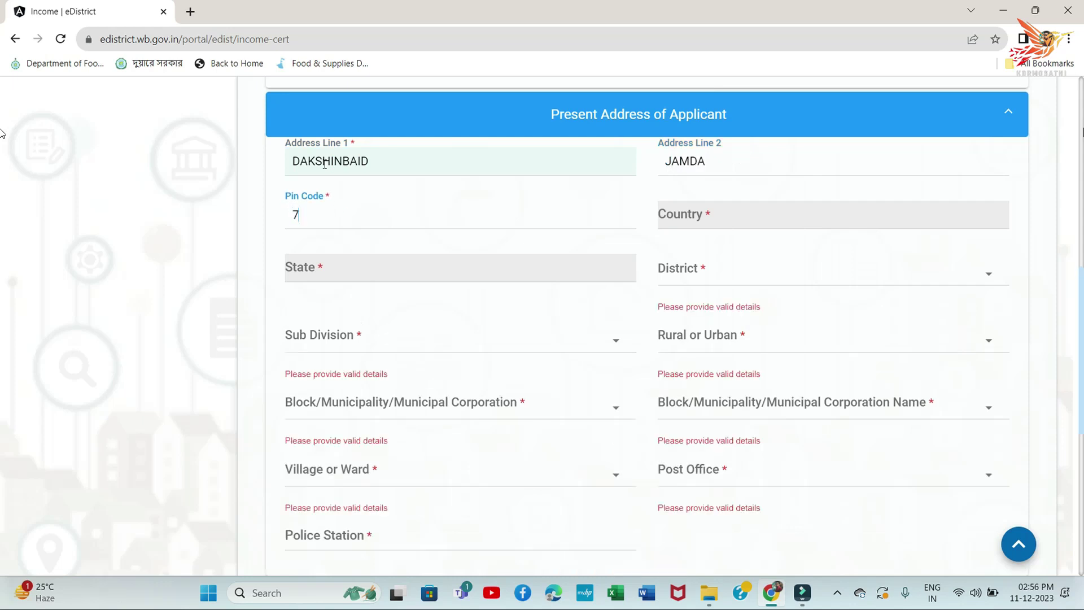
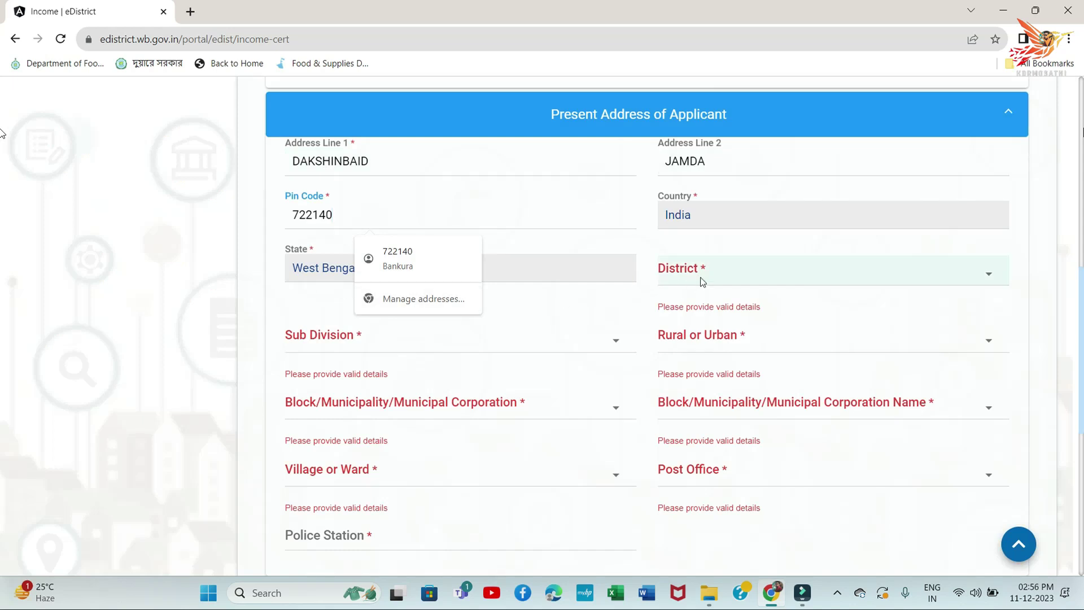
Choose district Bankura, sub division Khatra, Rural area, local body type Block, block Khatra
left_click(741, 276)
left_click(736, 303)
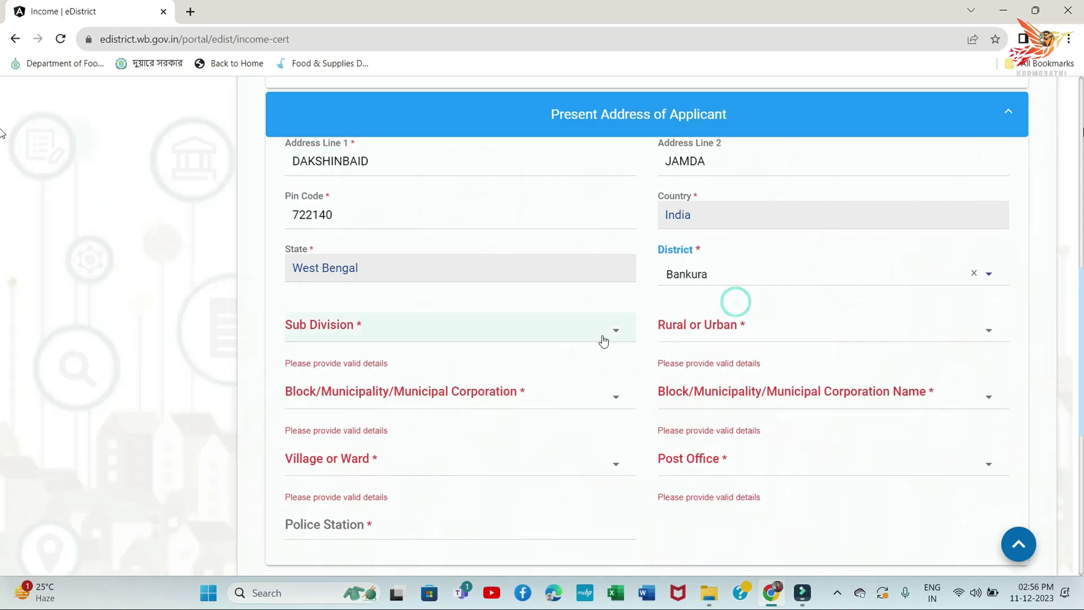
left_click(431, 339)
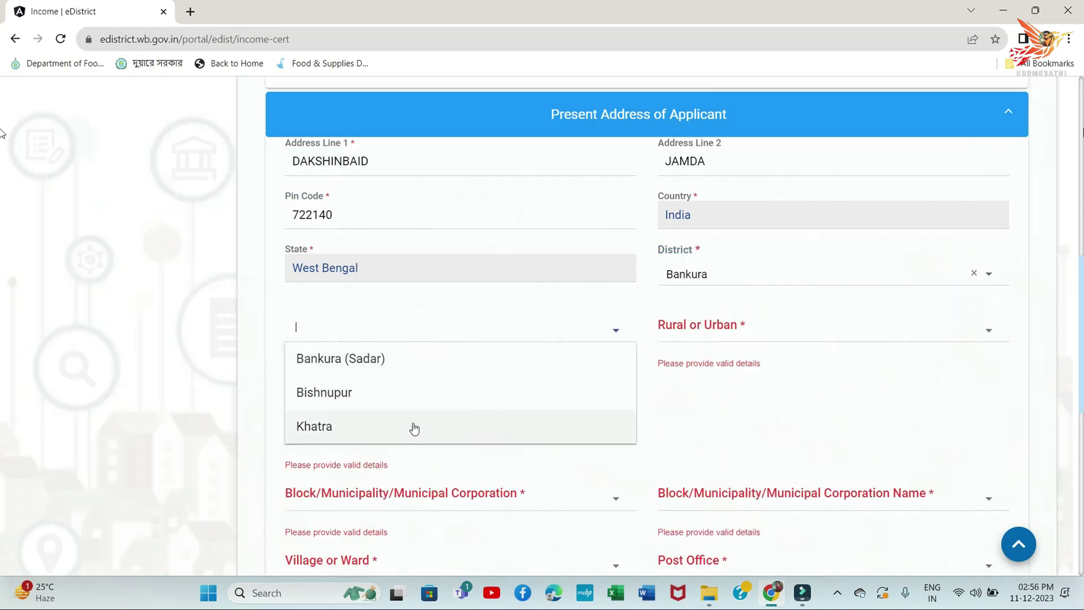
left_click(414, 425)
left_click(720, 323)
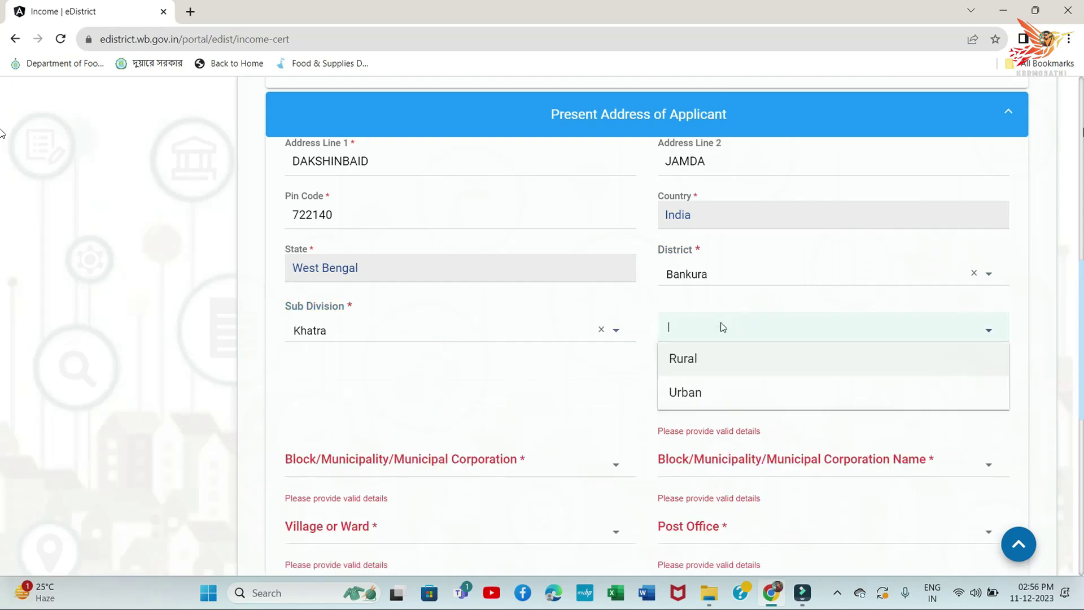
left_click(713, 368)
scroll(705, 305, "down", 3)
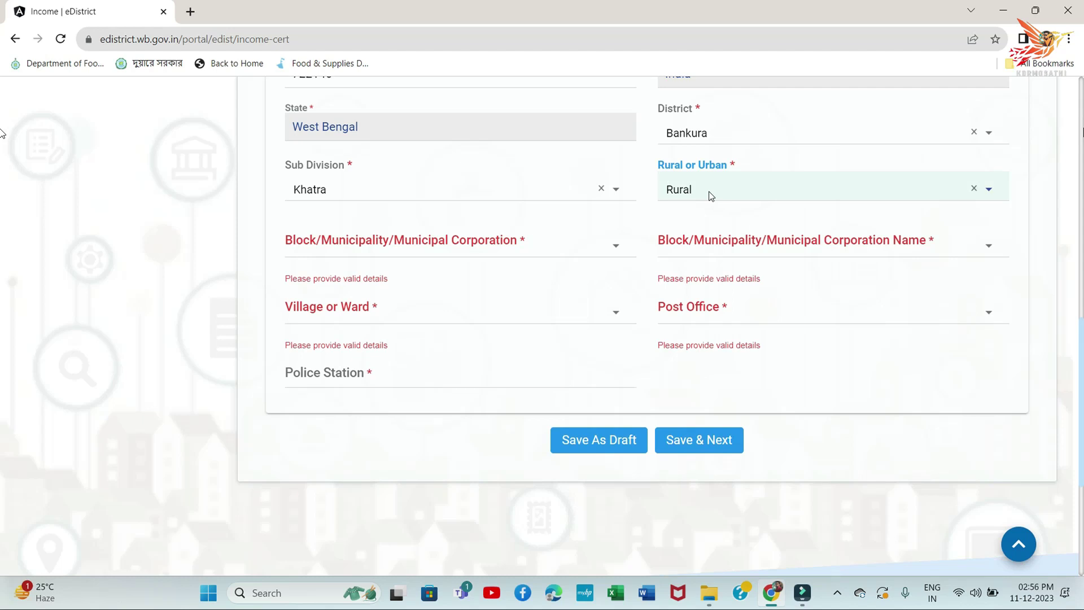
left_click(491, 242)
left_click(467, 267)
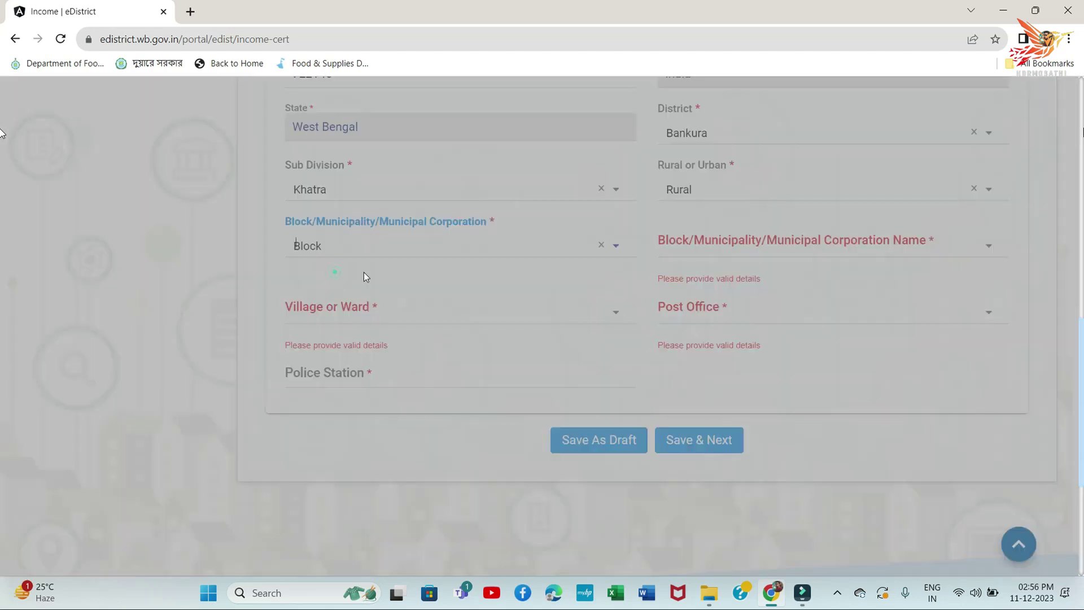
left_click(747, 249)
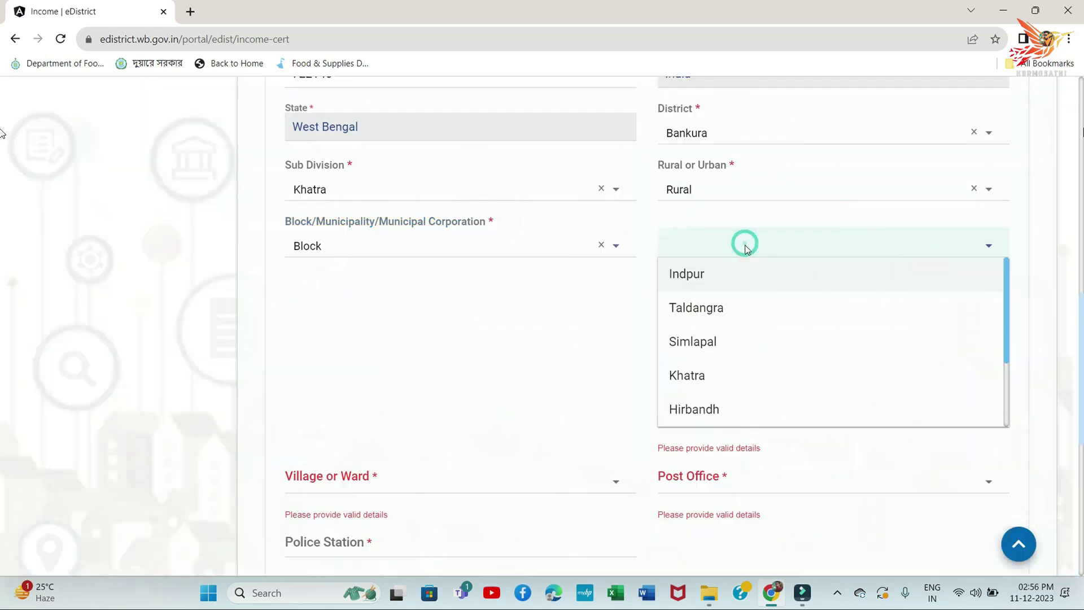
left_click(715, 376)
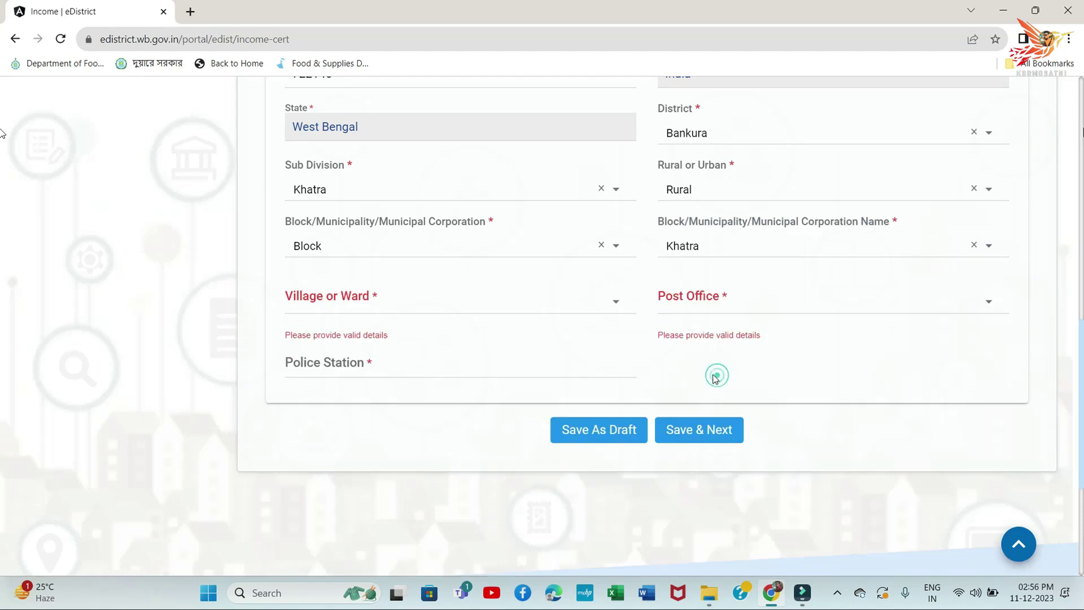
Pick the village and post office, enter the police station, and save step 1
left_click(353, 304)
type("DAKS")
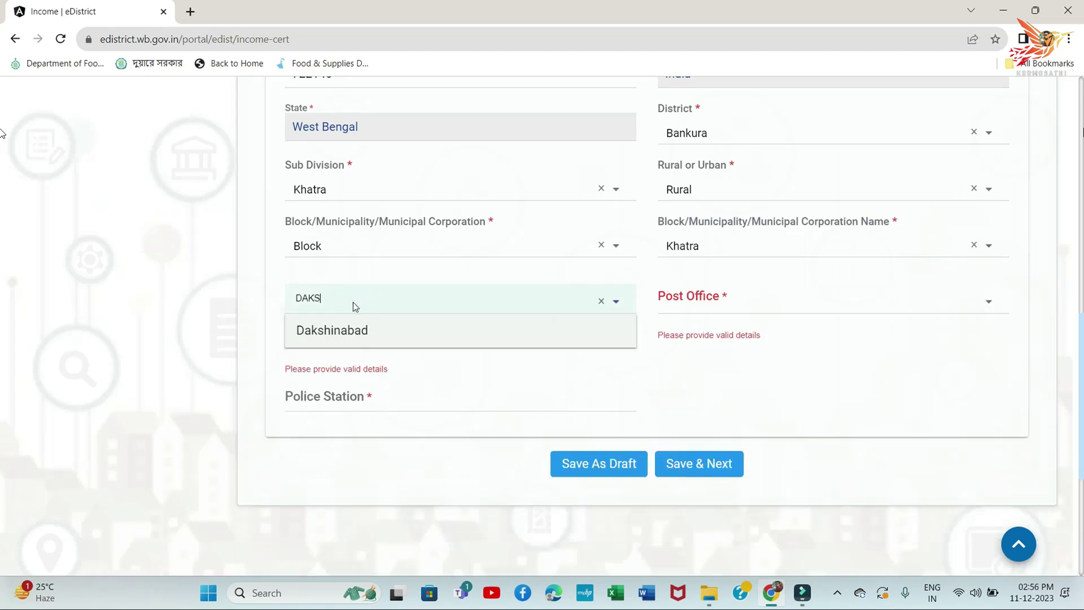
left_click(356, 329)
left_click(784, 308)
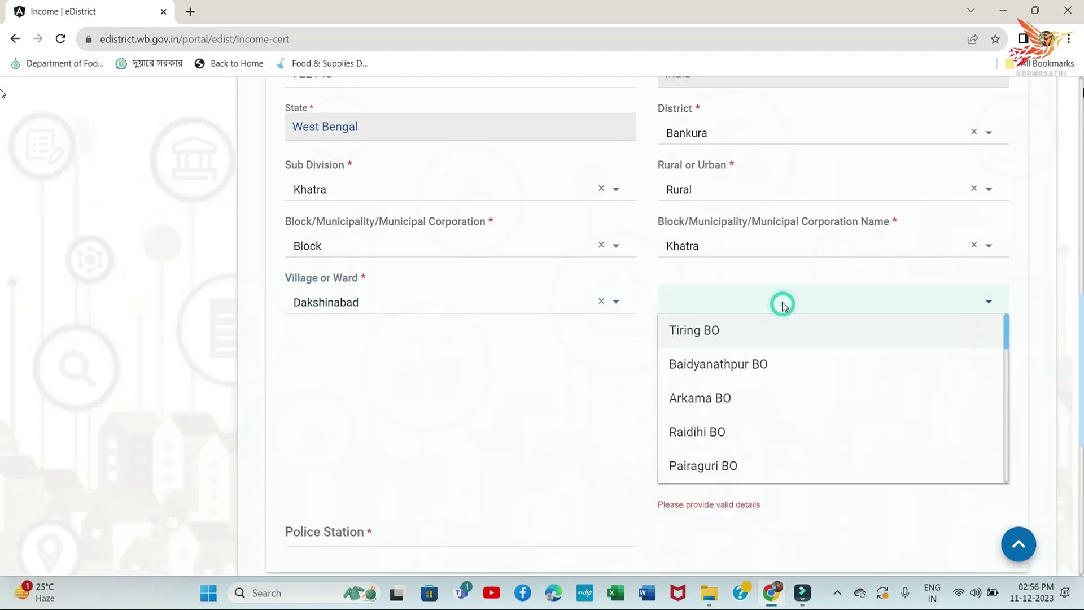
type("JAM")
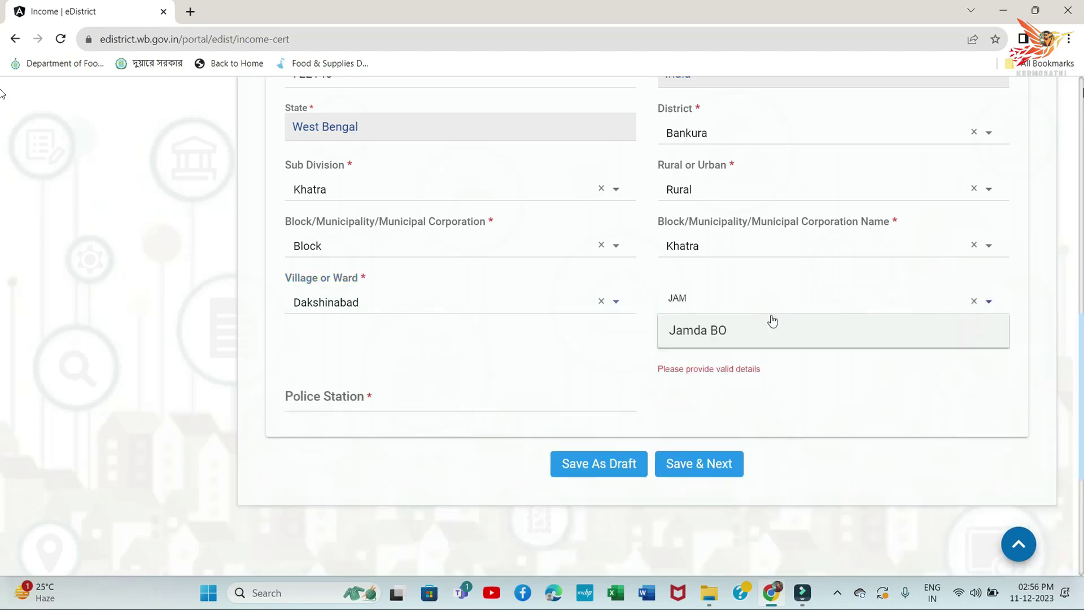
left_click(769, 330)
left_click(422, 344)
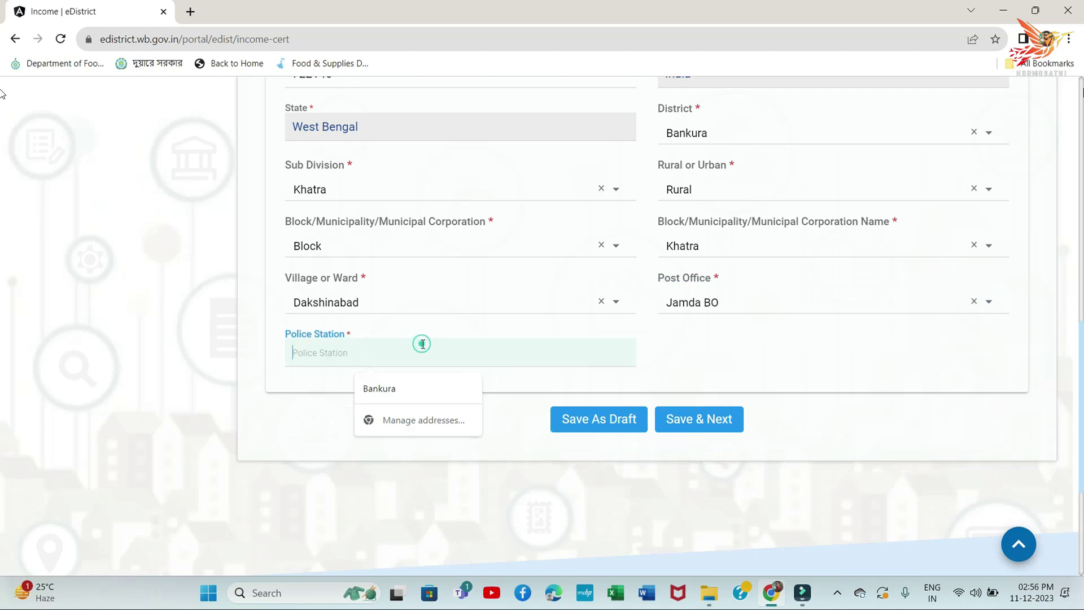
type("KAH")
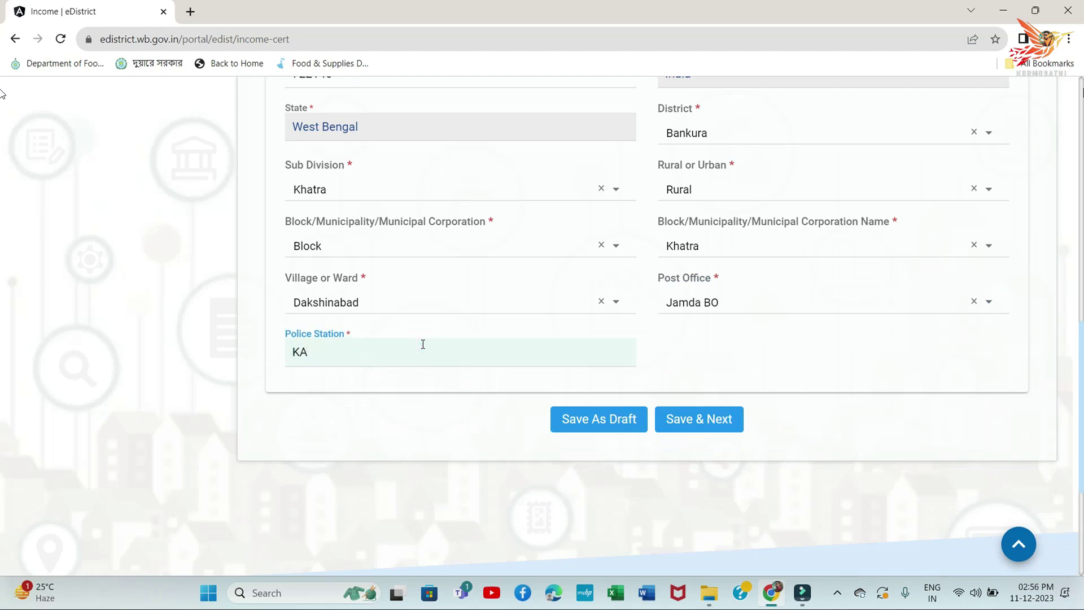
type("HATRA")
left_click(722, 420)
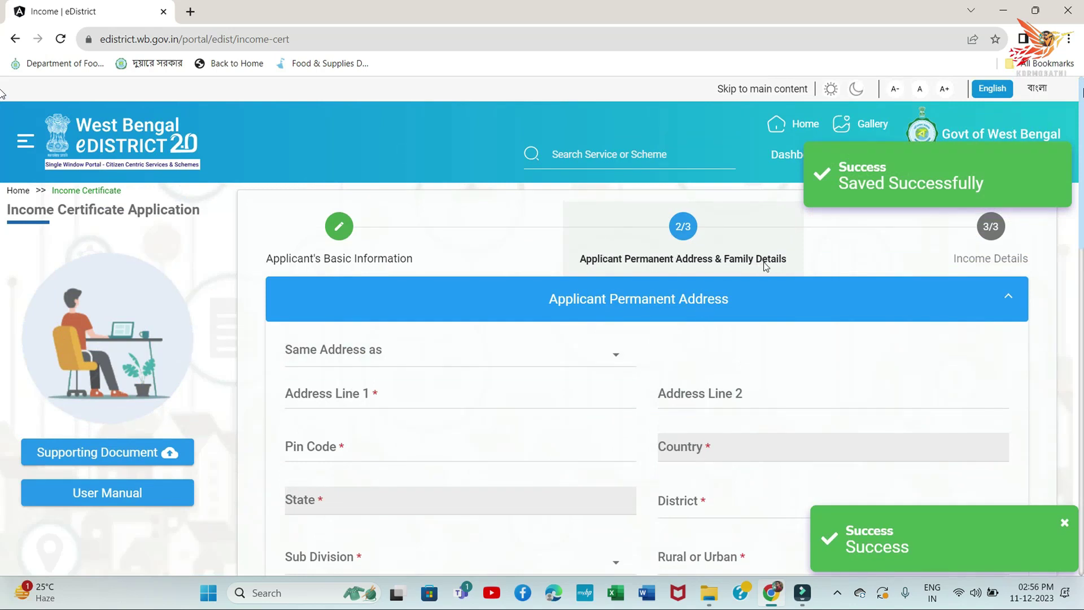
Set Same Address As to Present Address so the permanent address auto-fills
left_click(407, 351)
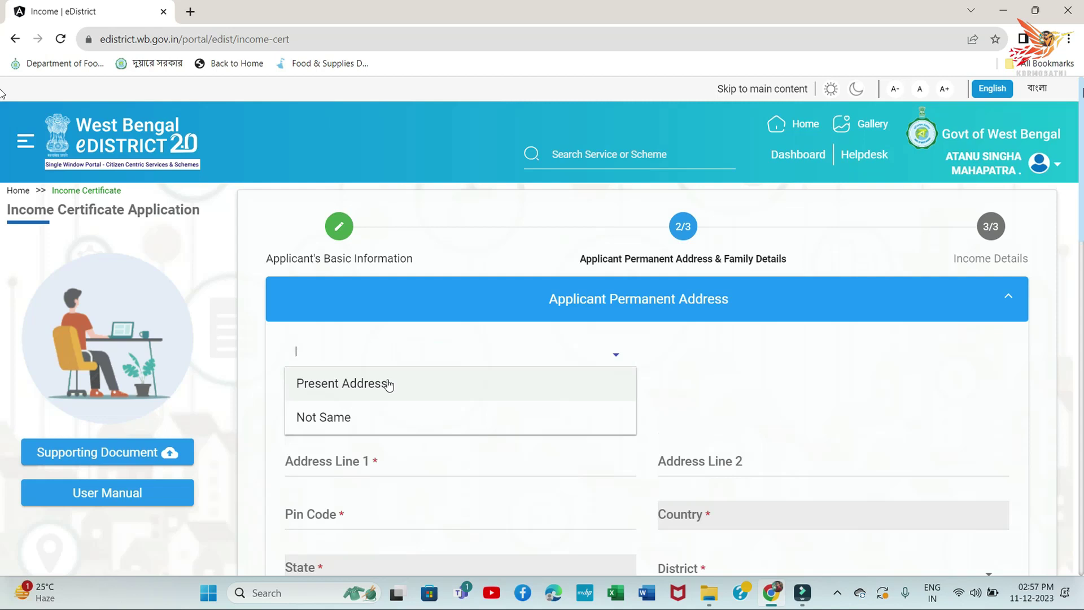
left_click(388, 384)
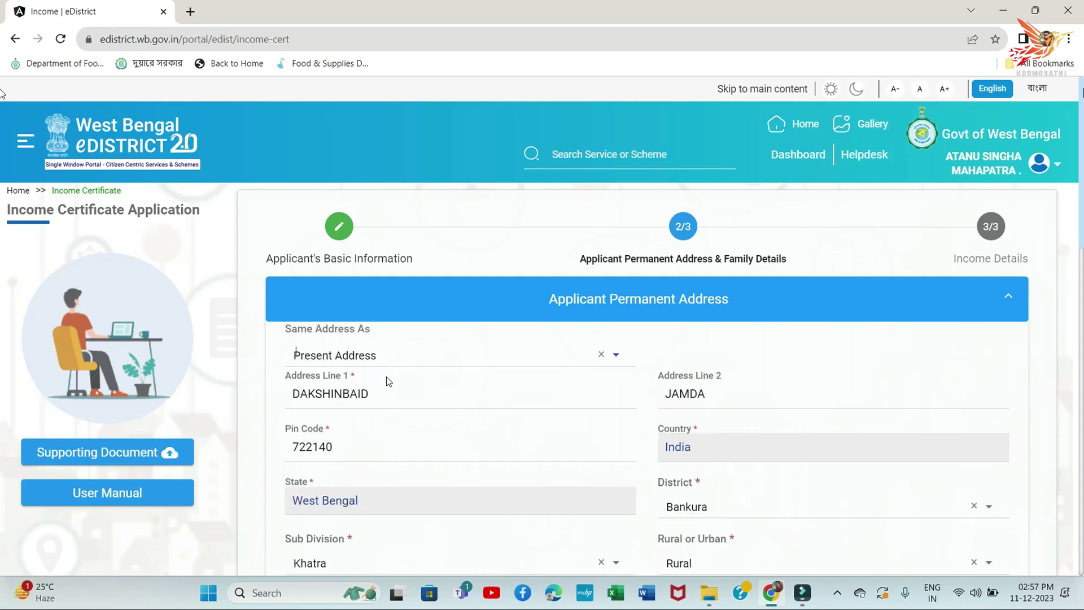
scroll(388, 380, "down", 2)
scroll(386, 377, "down", 1)
scroll(484, 310, "down", 6)
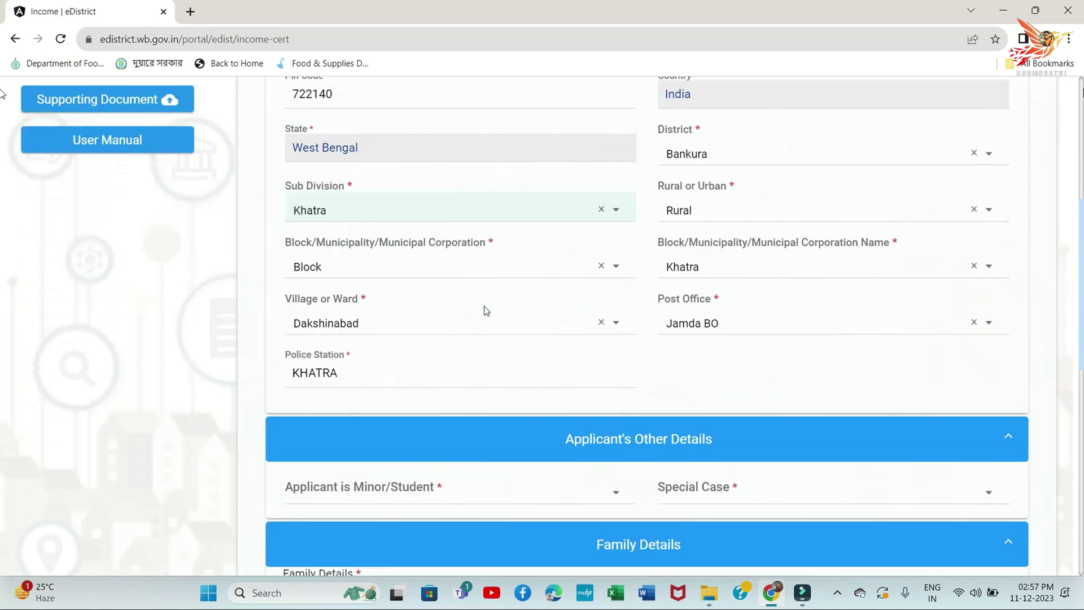
scroll(411, 164, "down", 2)
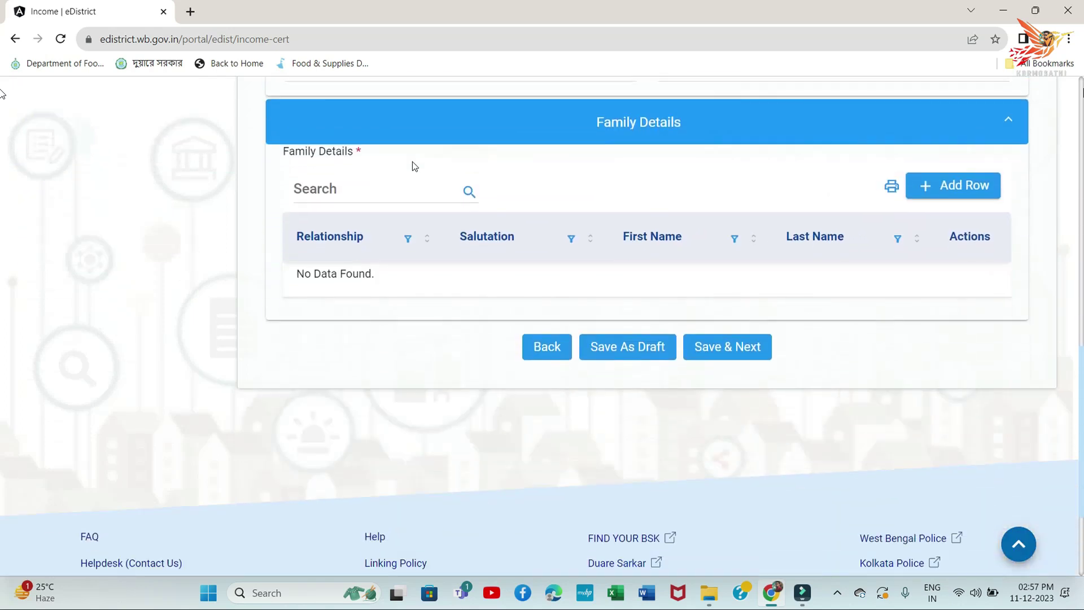
scroll(415, 164, "up", 1)
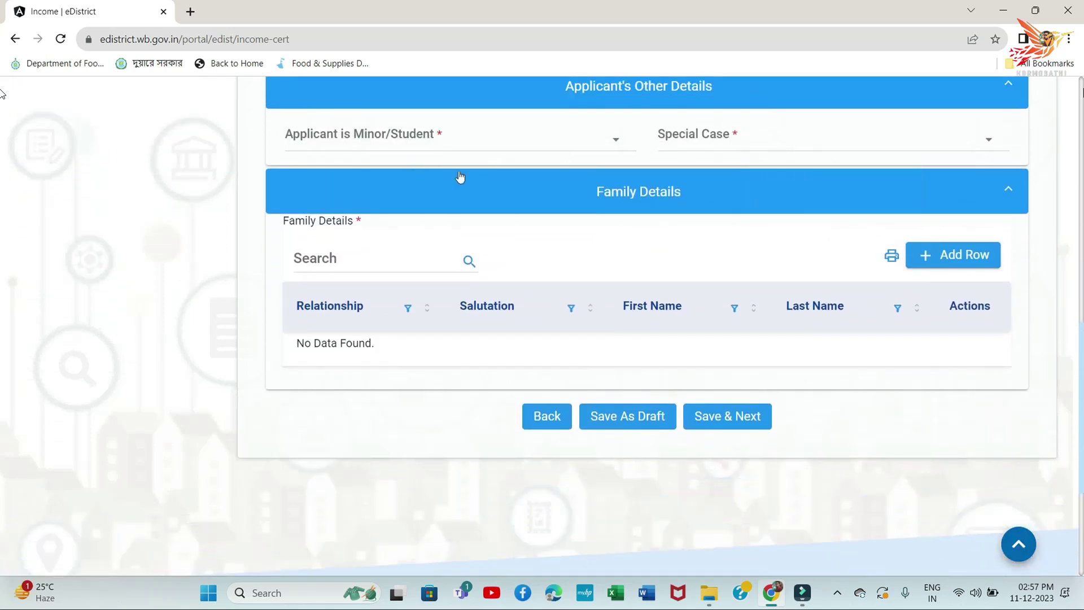
Set Applicant is Minor/Student to NO and special case to Un-married and Un-employed
left_click(402, 137)
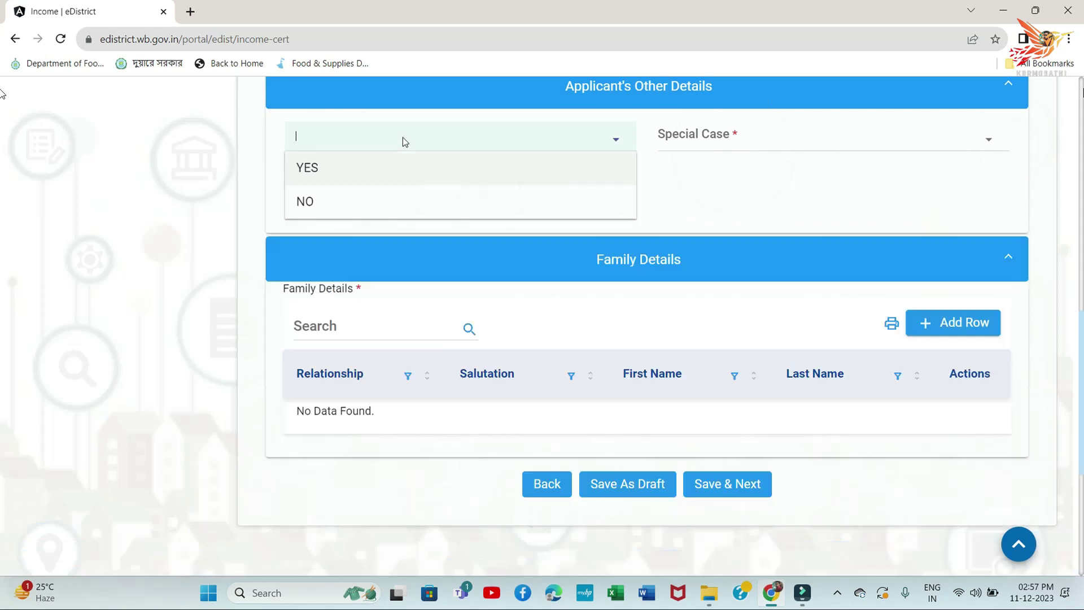
left_click(393, 171)
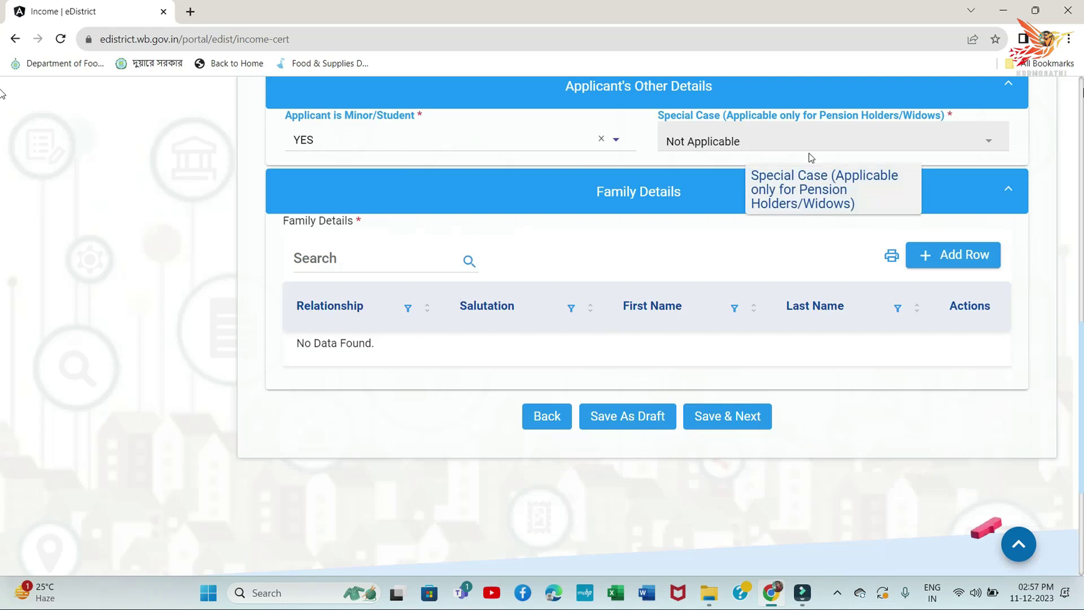
left_click(467, 136)
left_click(388, 210)
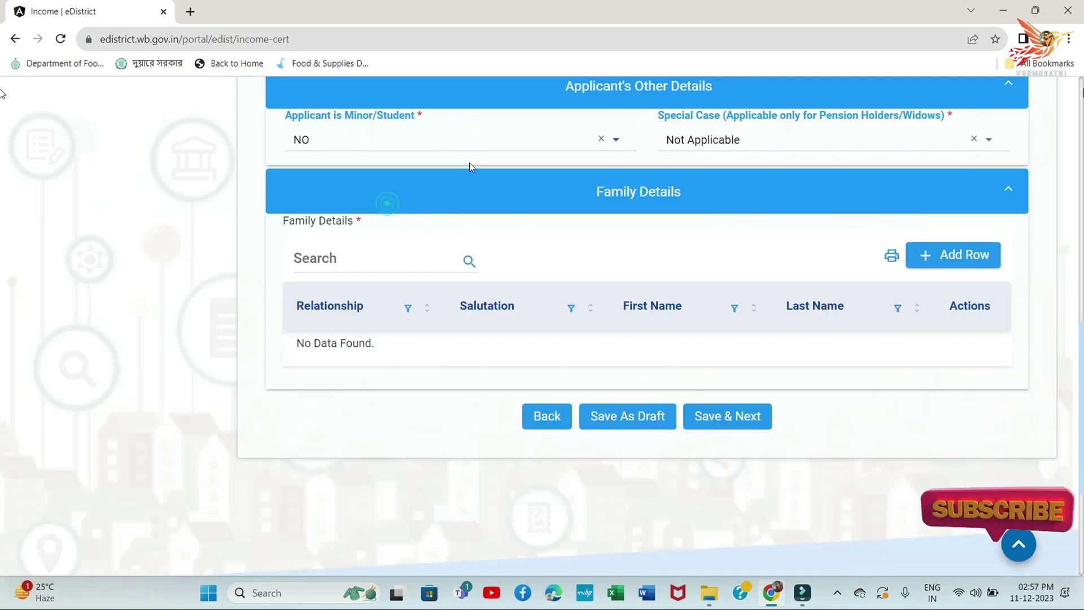
left_click(744, 140)
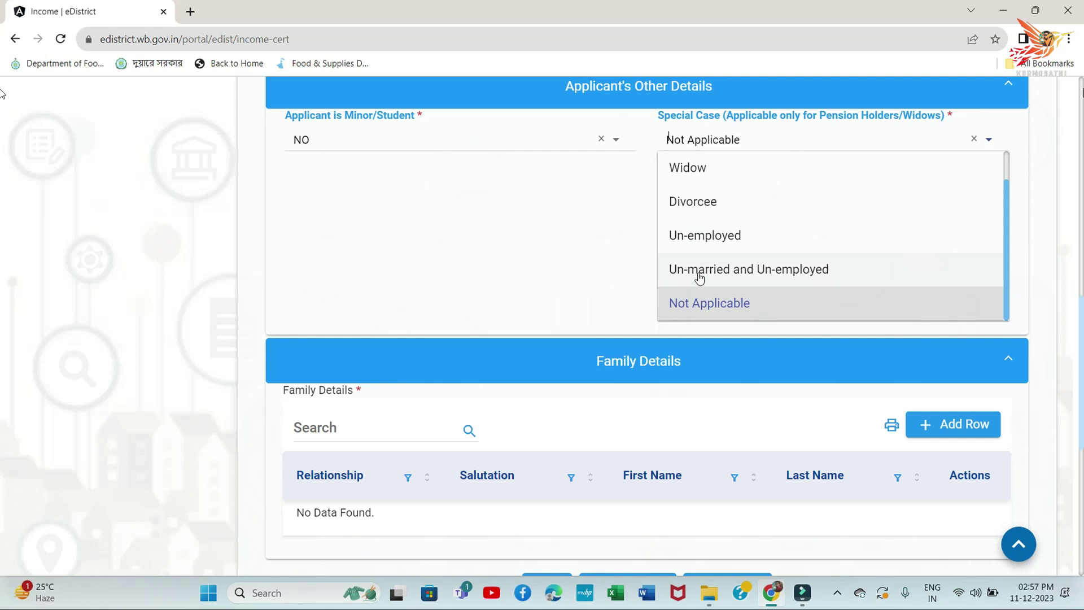
left_click(699, 278)
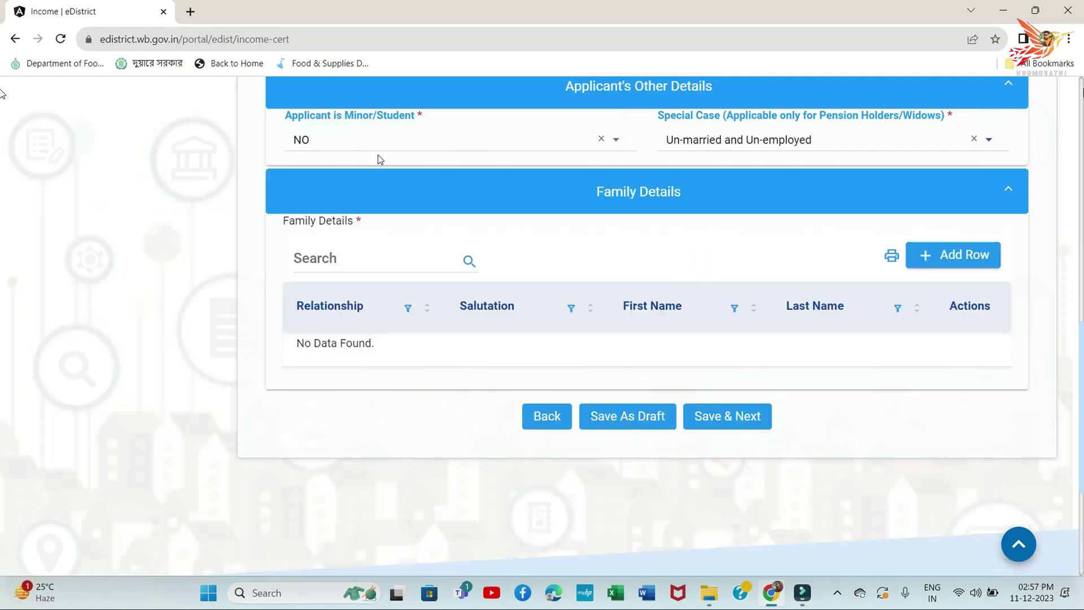
Add a Father guardian row with salutation Mr. and the father's first and last names
left_click(985, 264)
left_click(529, 431)
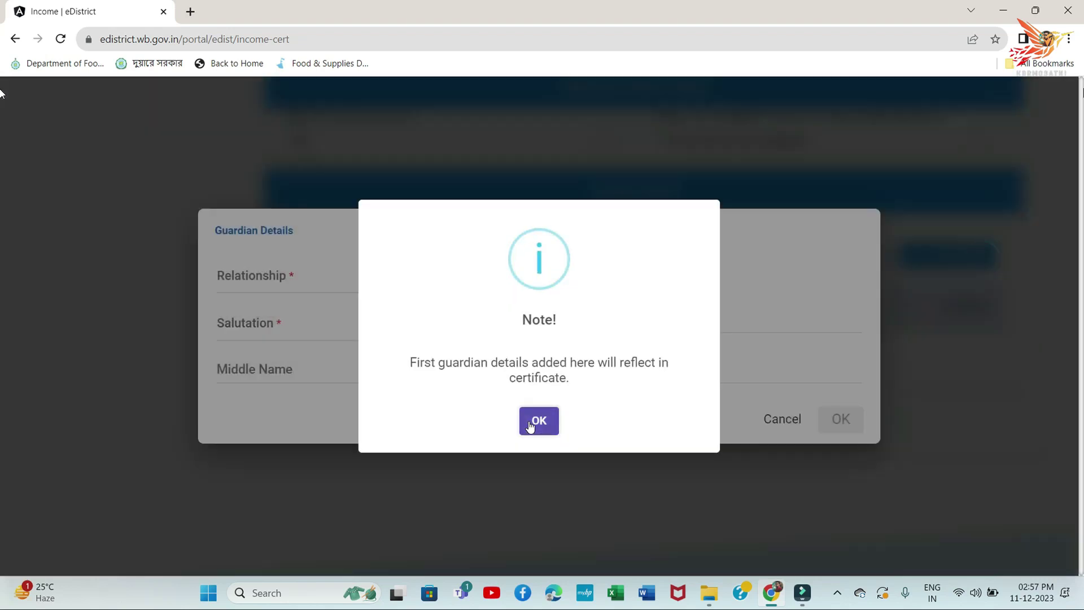
left_click(285, 273)
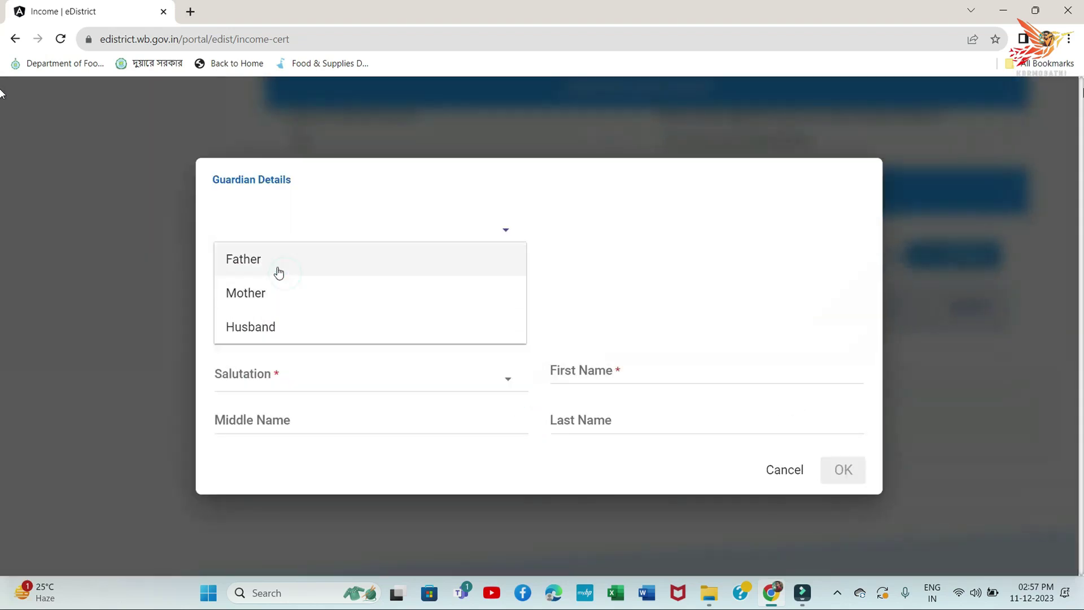
left_click(279, 262)
left_click(279, 330)
left_click(281, 276)
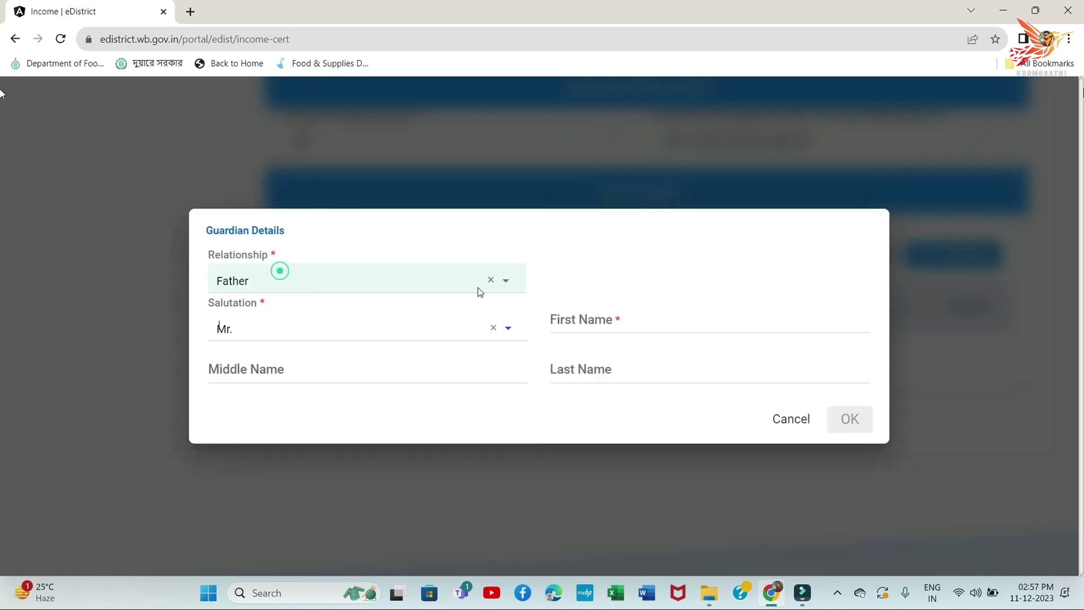
left_click(615, 316)
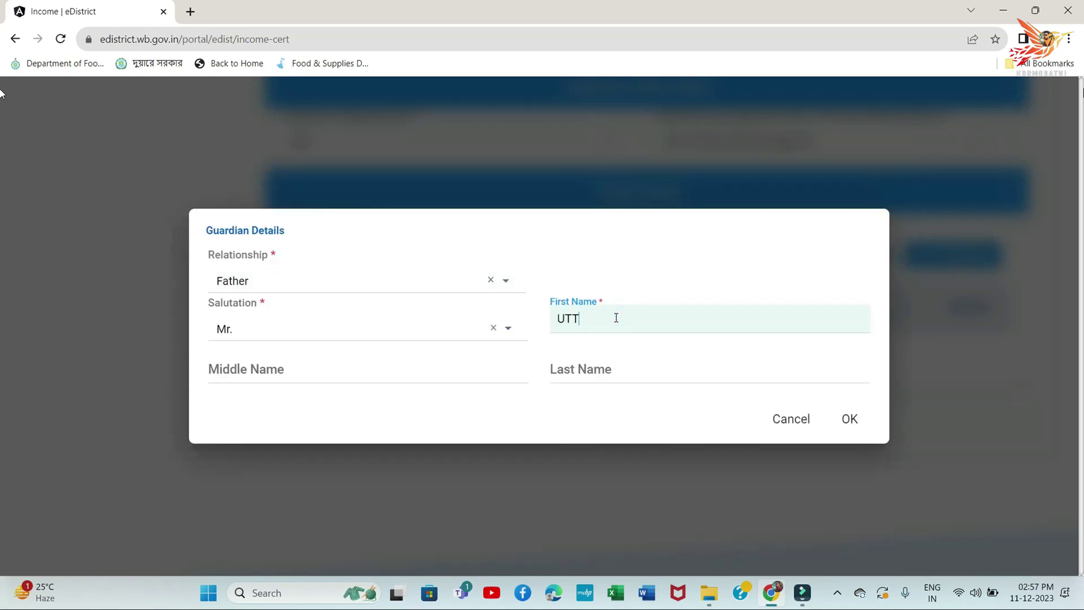
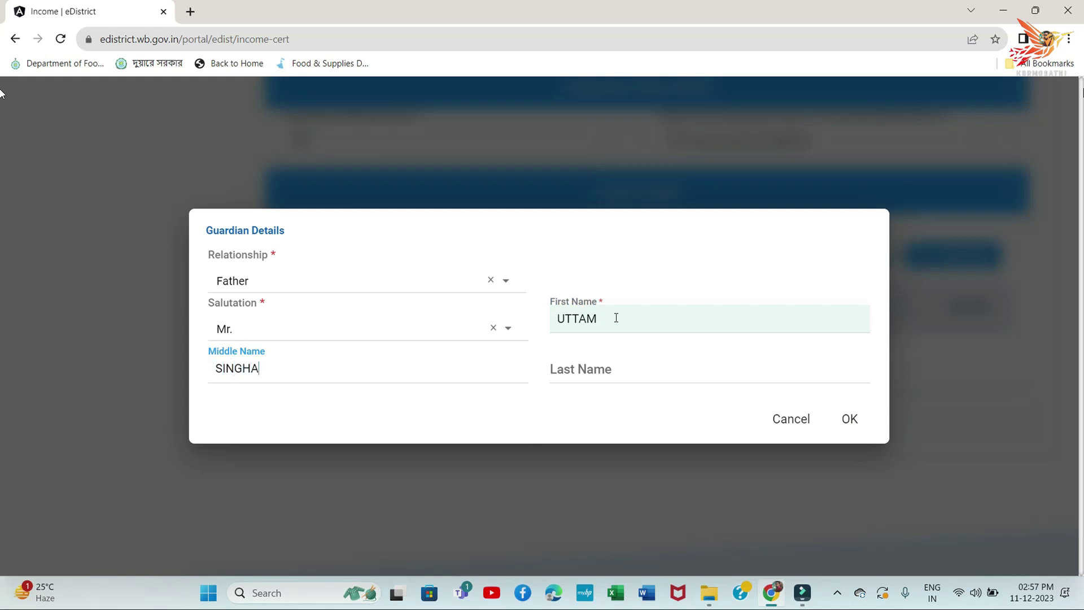
key("Tab")
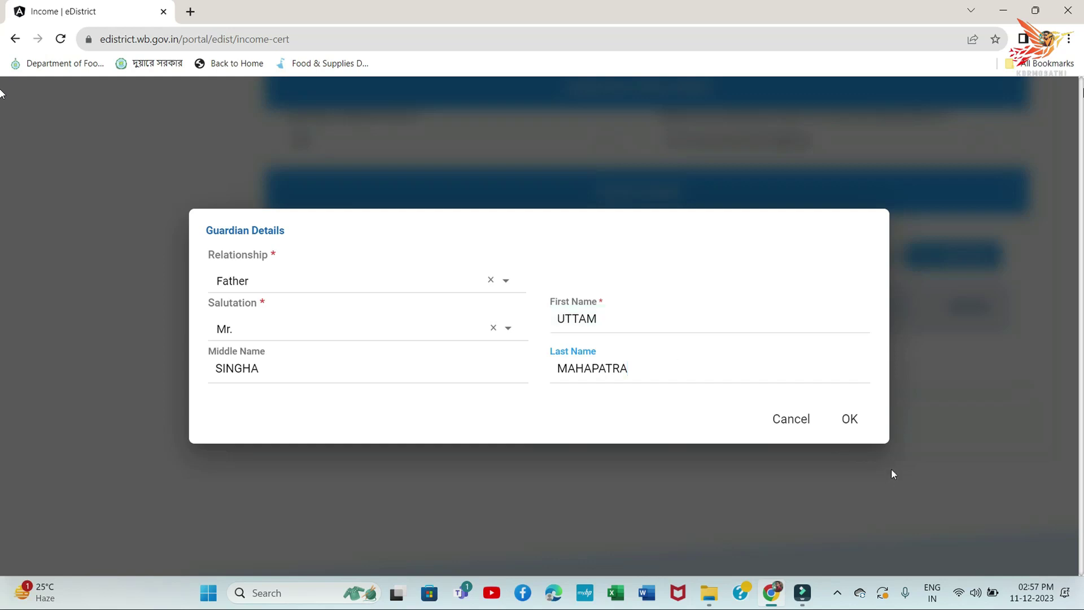
left_click(841, 420)
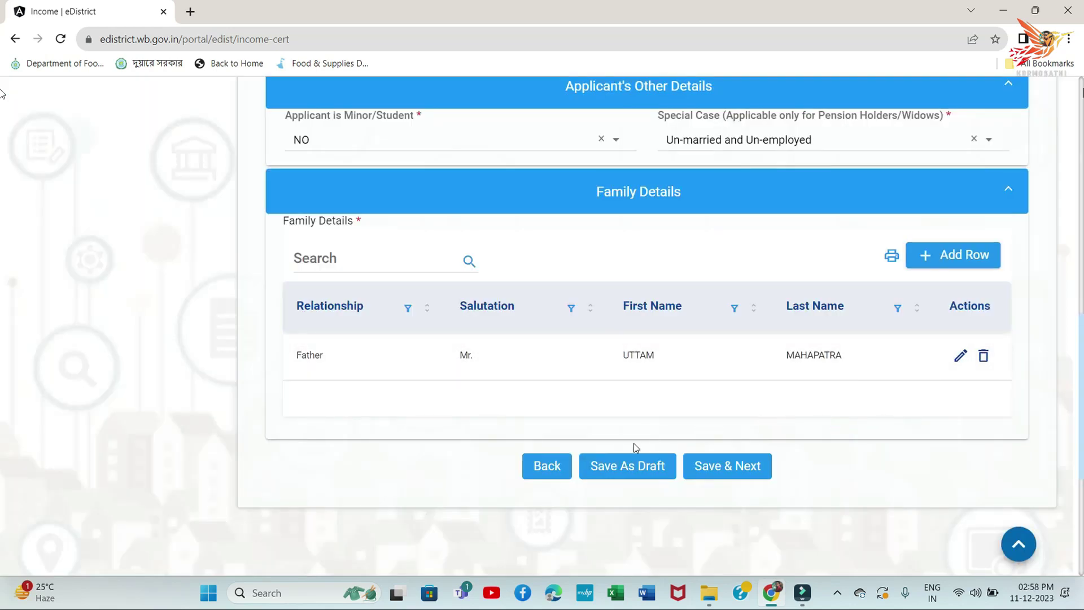
On Income Details, enter monthly income 5000, reason Other, 'APPLY FOR SCHOLARSHIP', and save
left_click(735, 471)
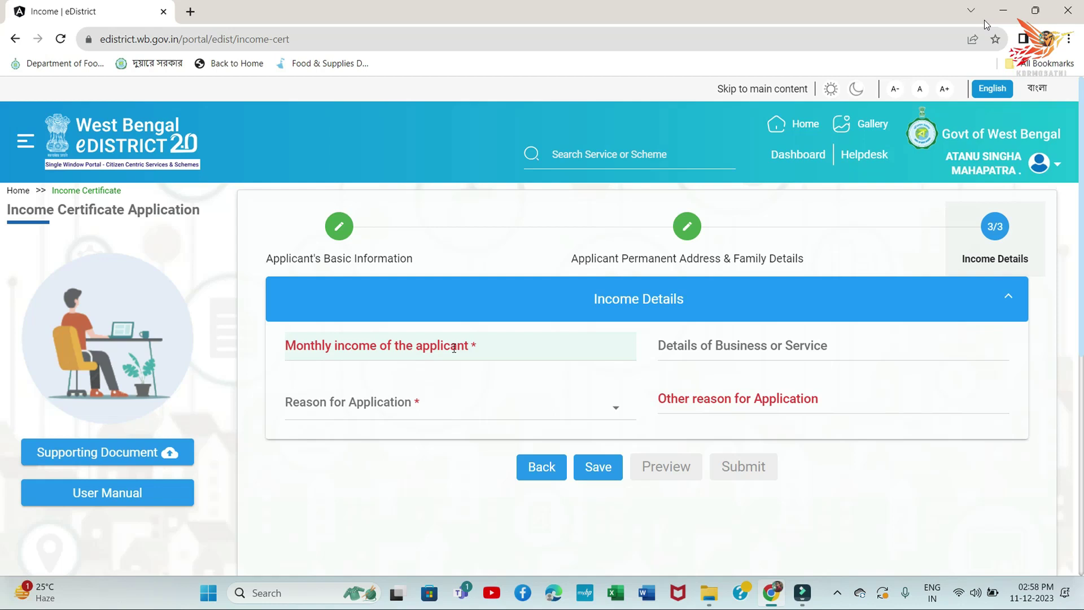
left_click(454, 347)
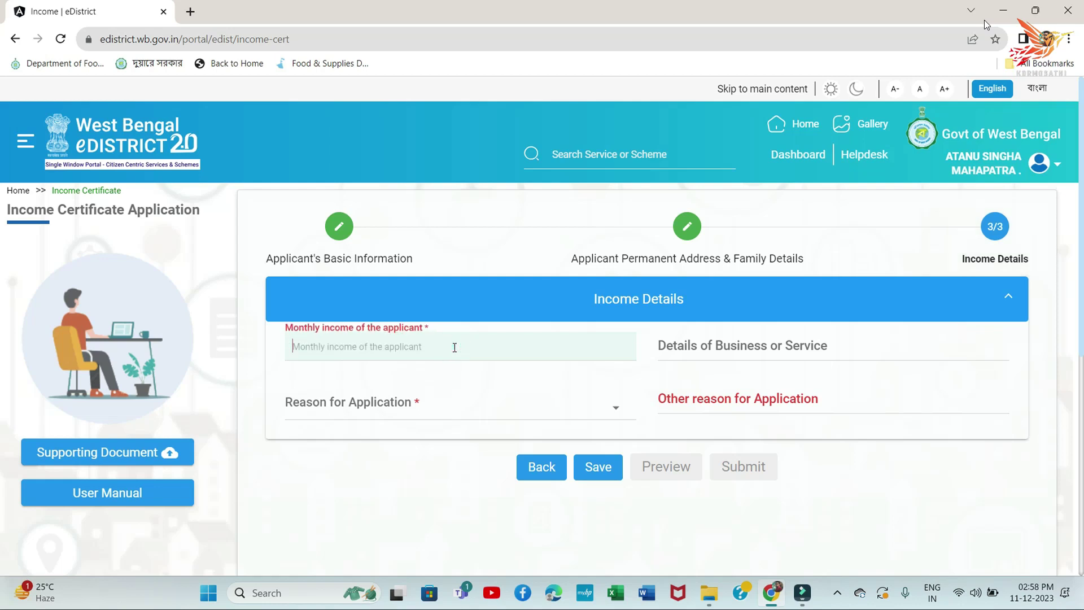
type("5000")
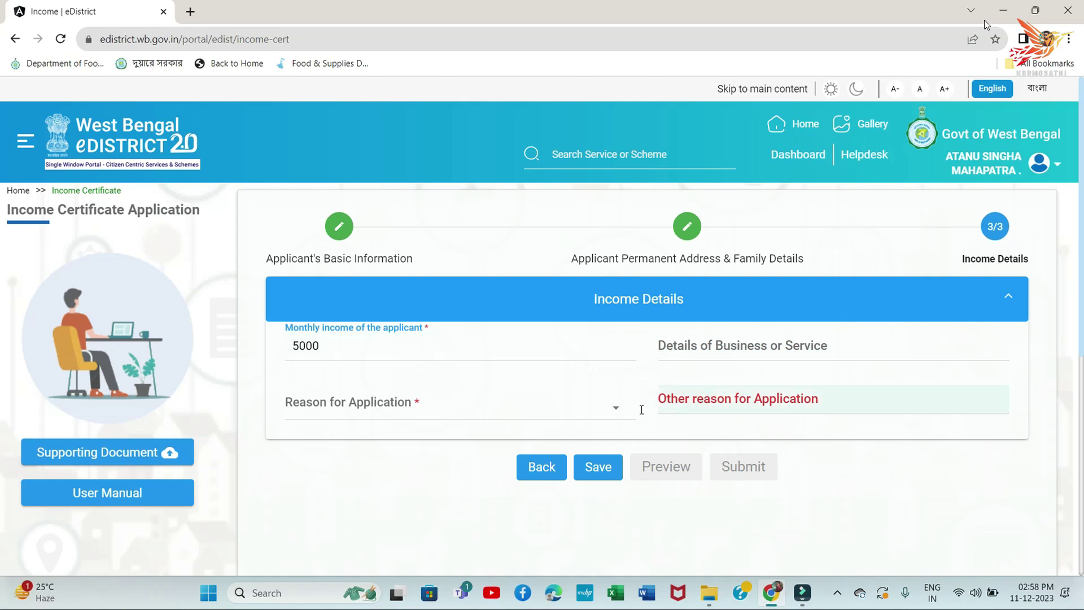
left_click(495, 396)
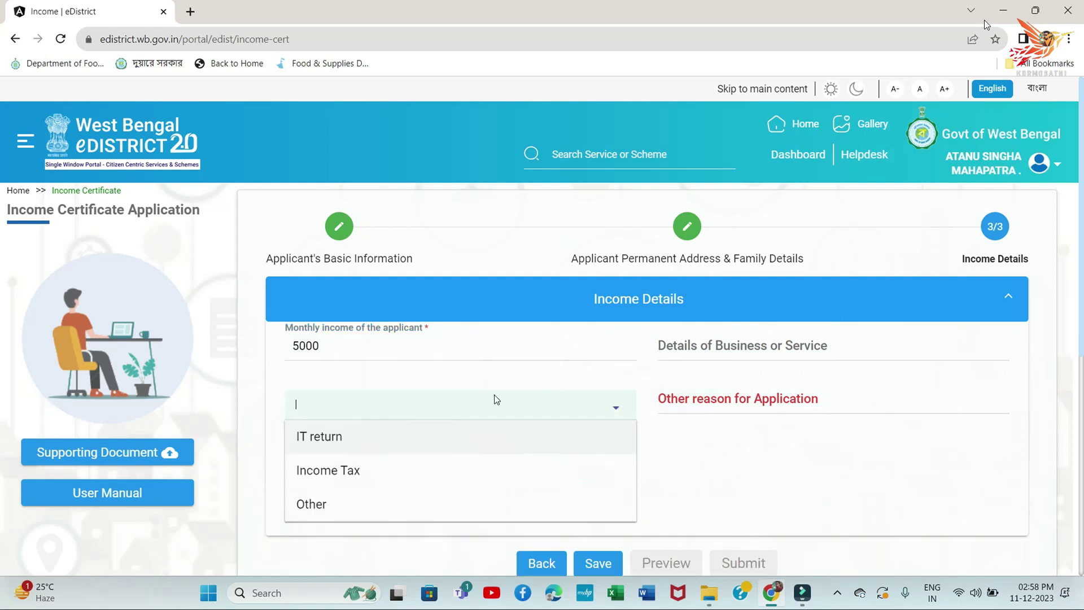
left_click(443, 511)
left_click(738, 404)
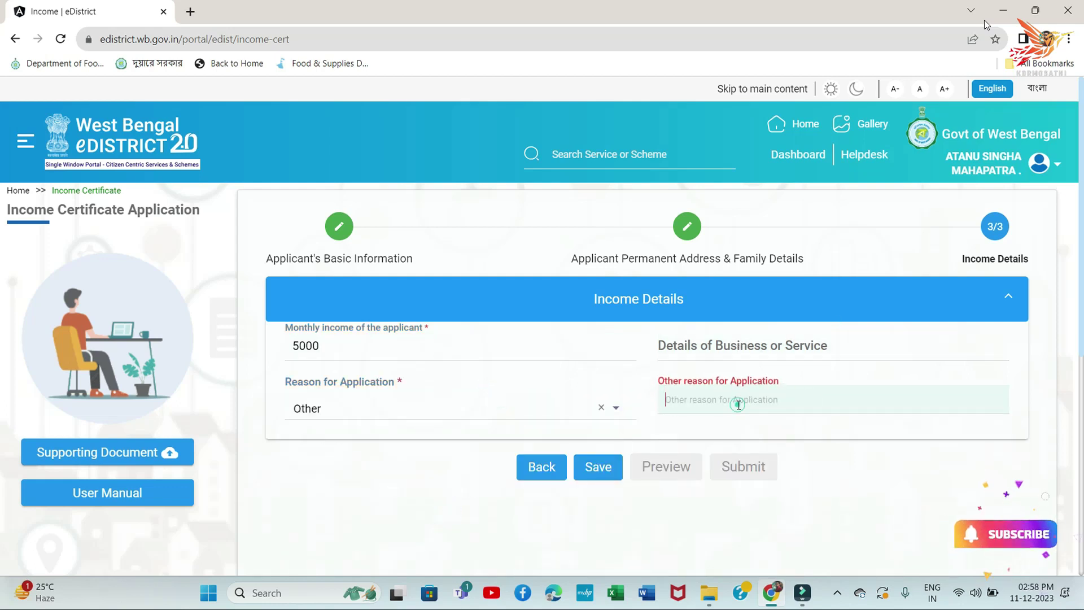
type("APPLY FOR")
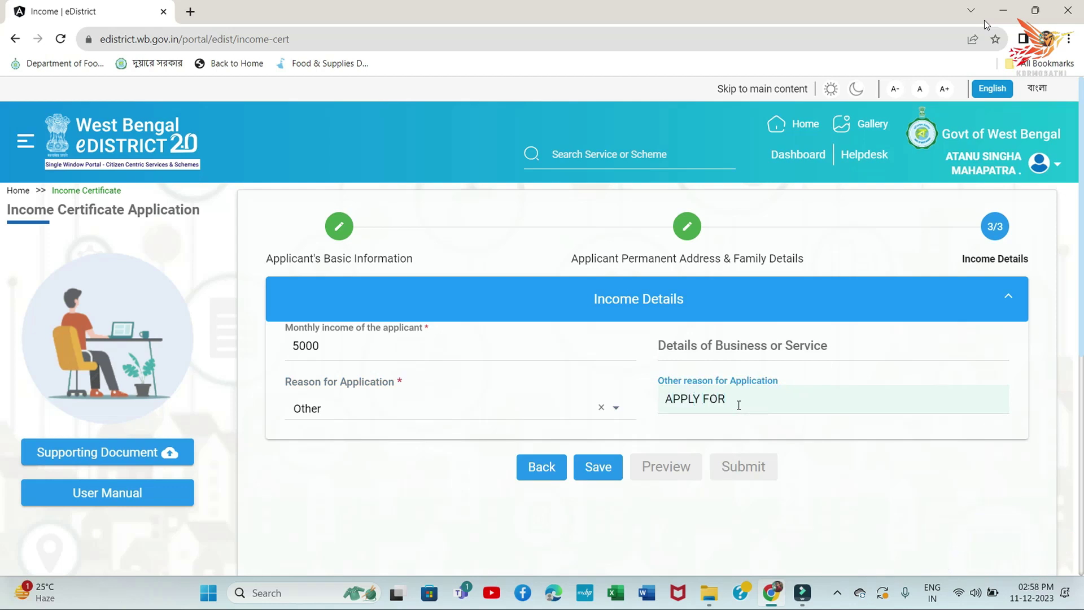
type(" SCHOLARSHIP")
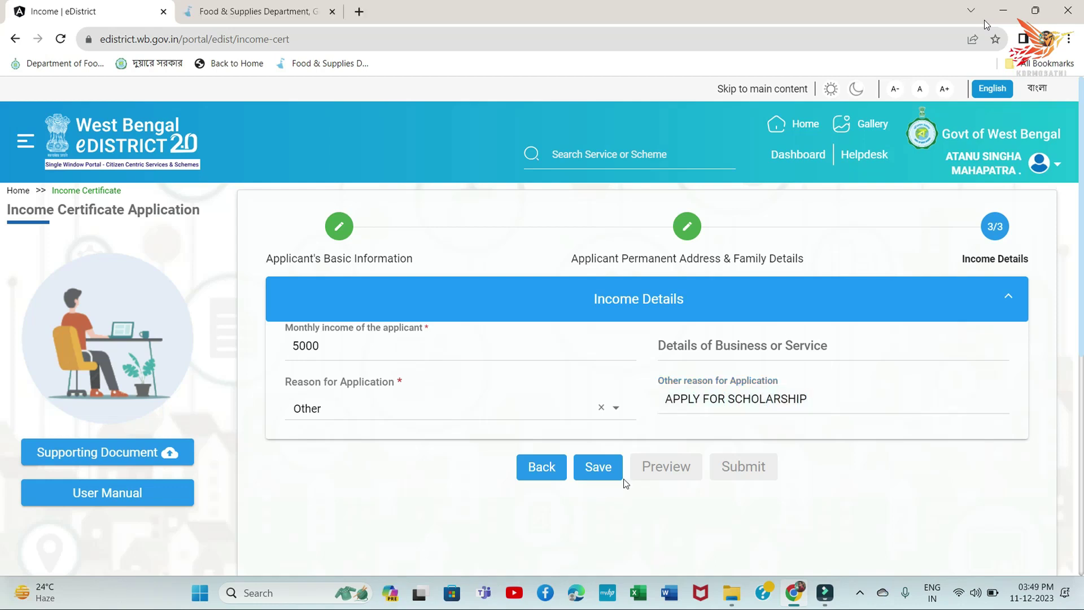
left_click(612, 474)
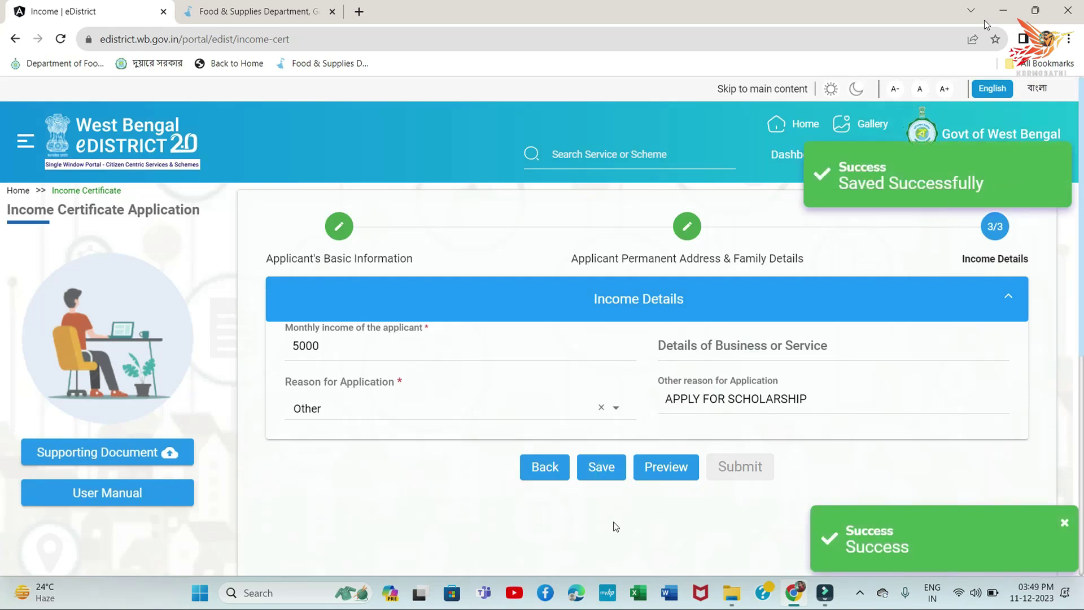
Preview the two-page application PDF and close it
left_click(667, 468)
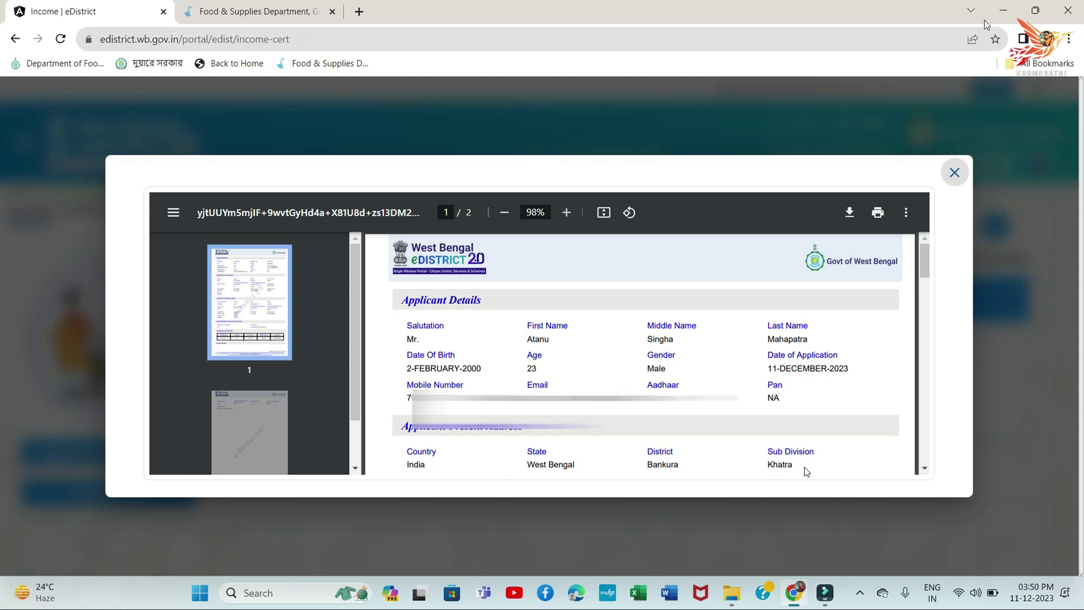
left_click(954, 172)
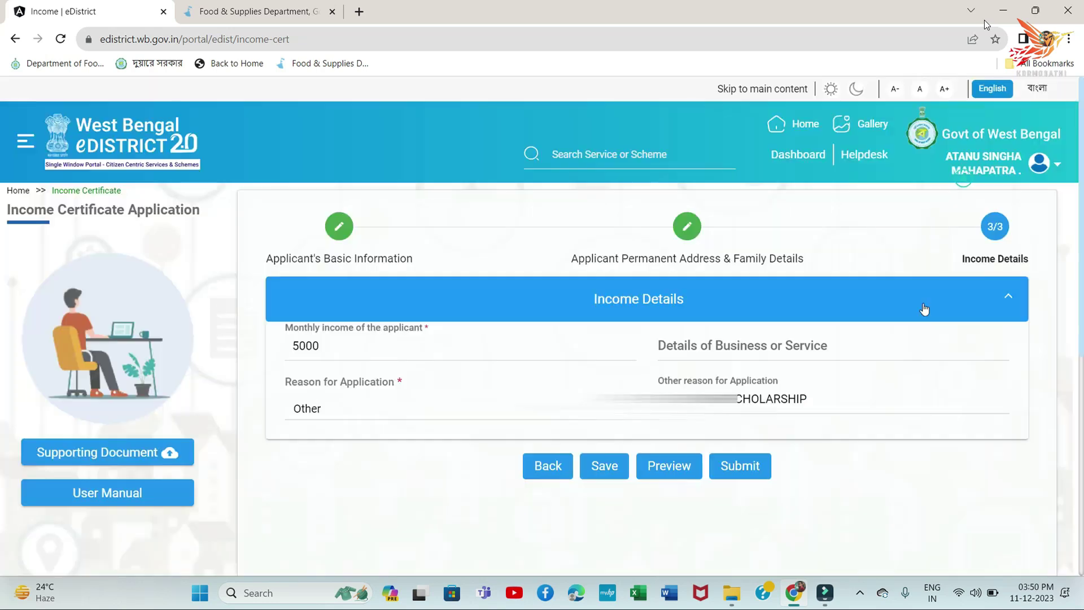
Start submitting, keep Aadhar Card as residential proof, and attach NER.jpg to it
left_click(749, 469)
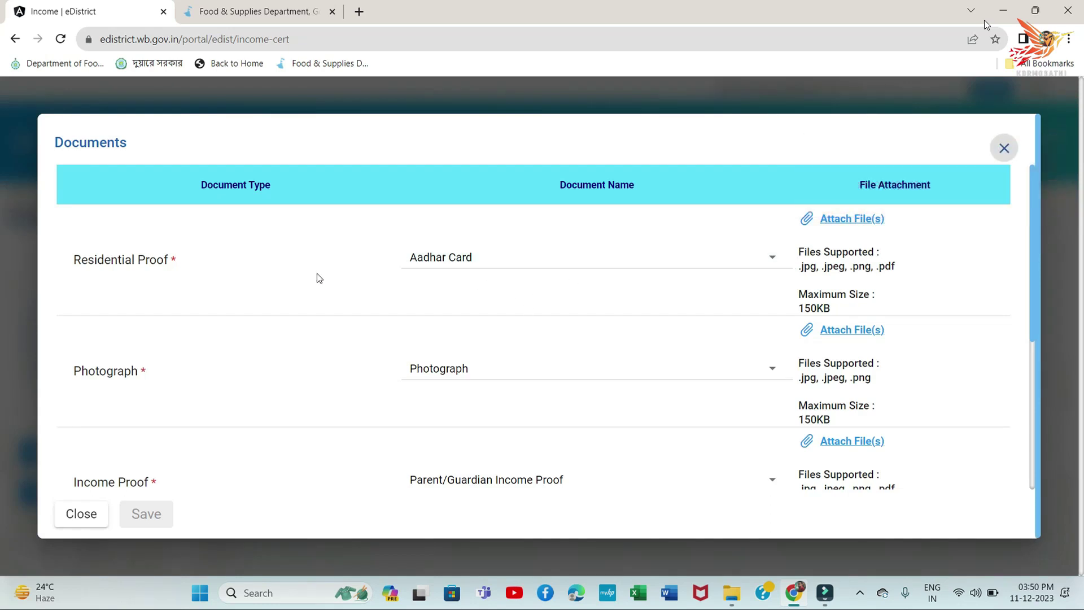
left_click(542, 260)
scroll(525, 288, "down", 1)
scroll(523, 287, "down", 2)
scroll(523, 287, "up", 3)
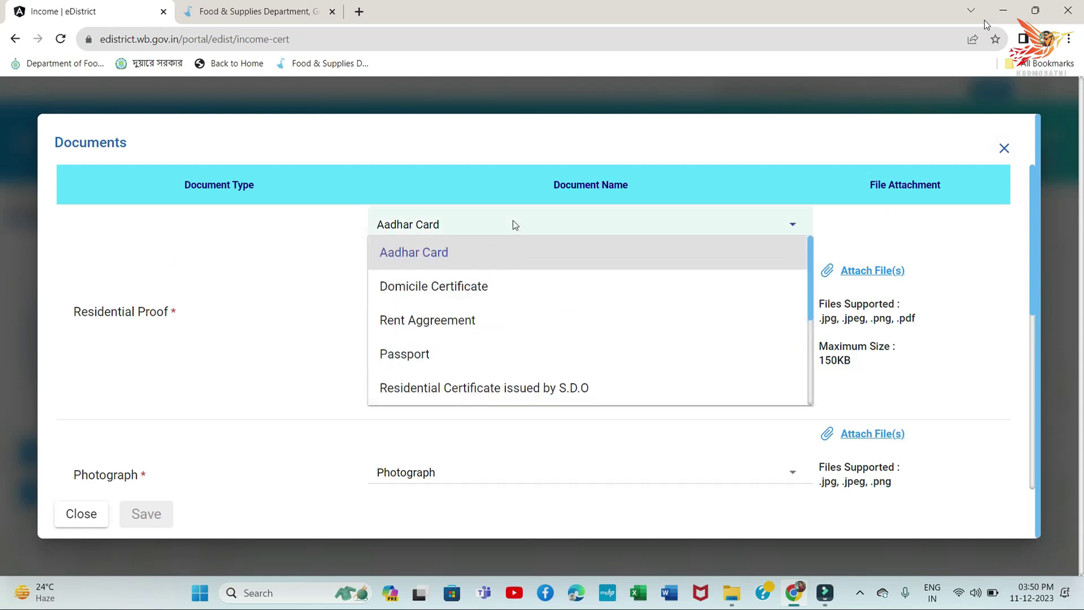
left_click(512, 250)
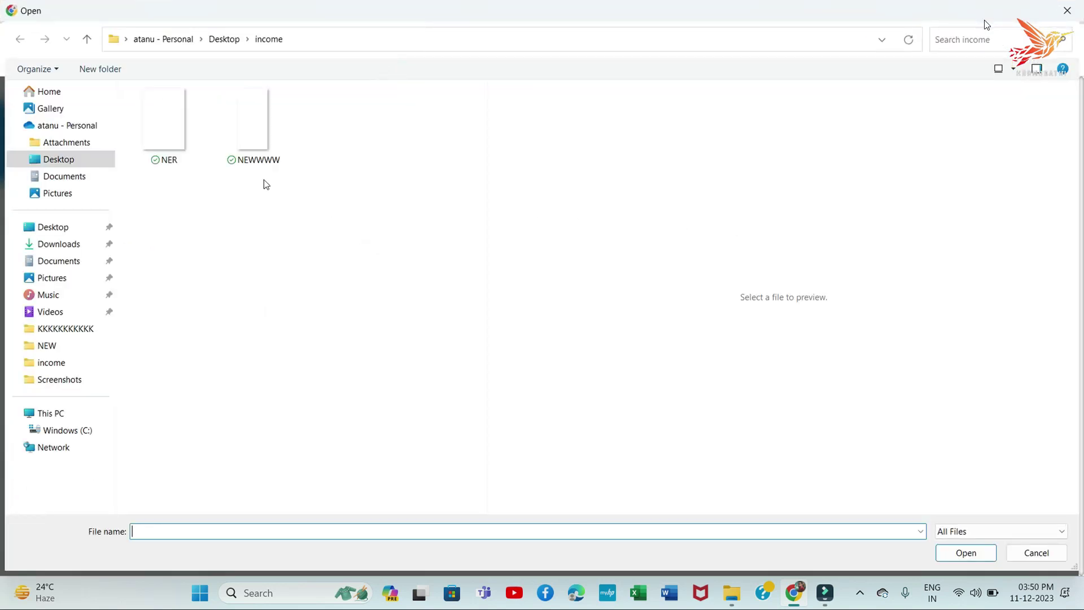
left_click(188, 128)
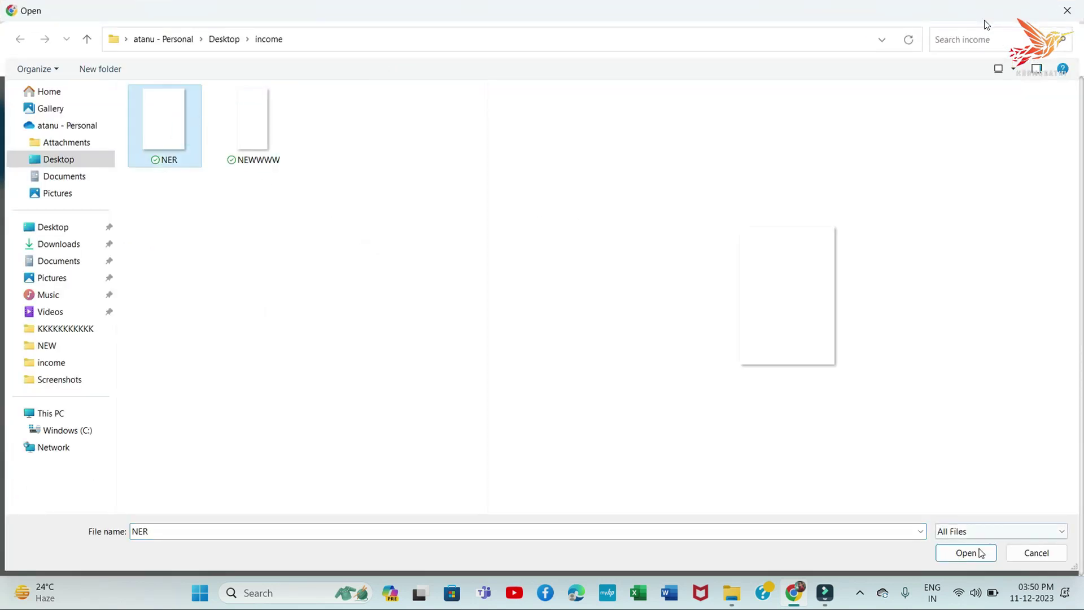
left_click(970, 552)
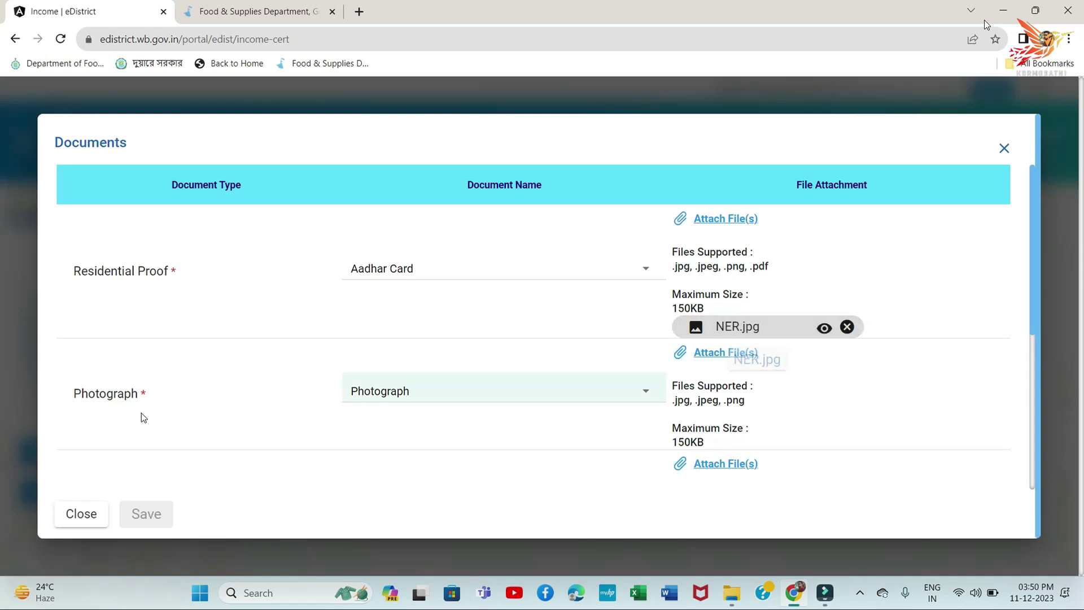
Attach NEWWWW.jpg as the applicant's photograph
left_click(711, 353)
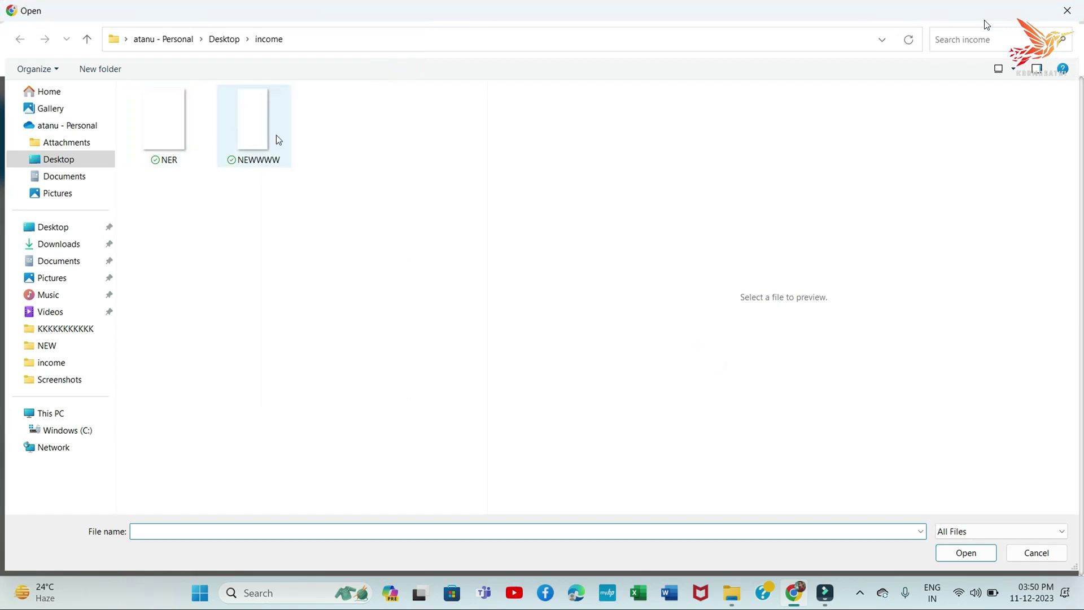
left_click(271, 134)
left_click(965, 552)
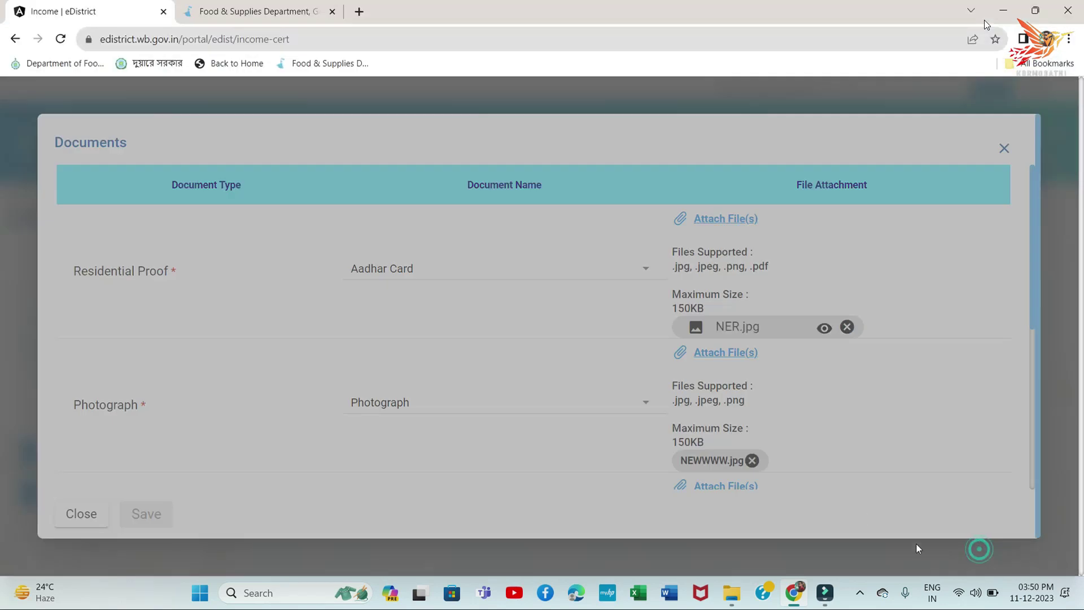
scroll(671, 385, "down", 4)
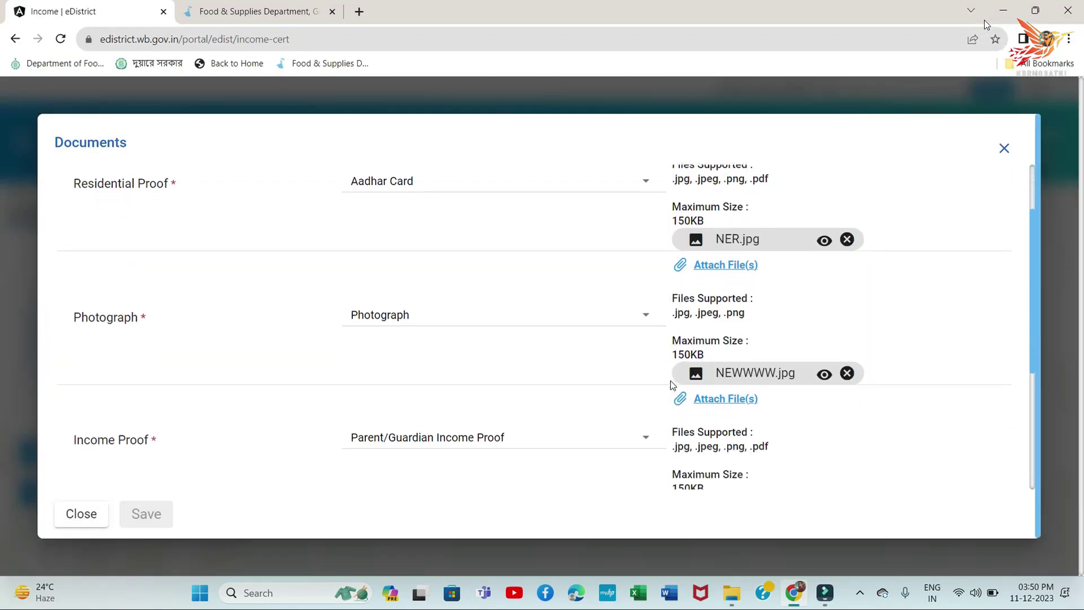
Choose 'Income proof from Gram Pradhan/Municipality Councilor' and attach NER.jpg as income proof
left_click(465, 314)
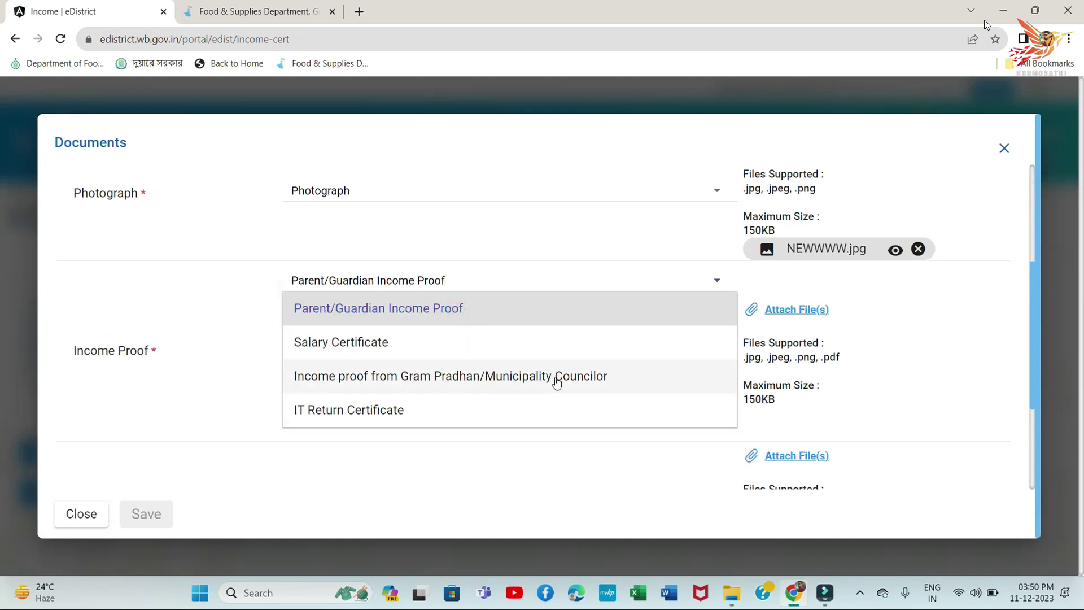
left_click(556, 378)
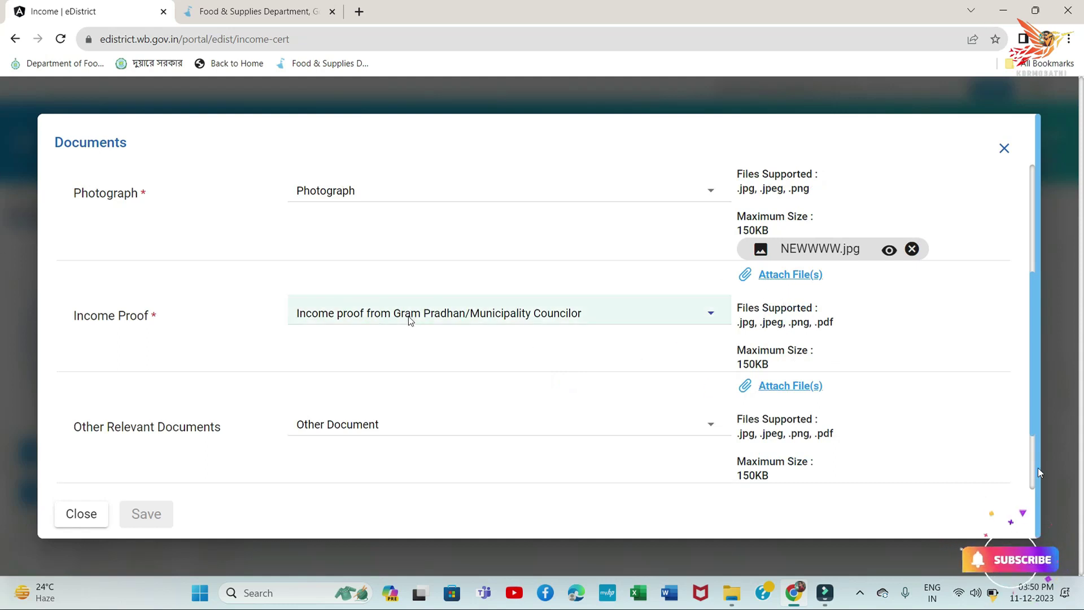
left_click(791, 279)
left_click(187, 150)
left_click(966, 553)
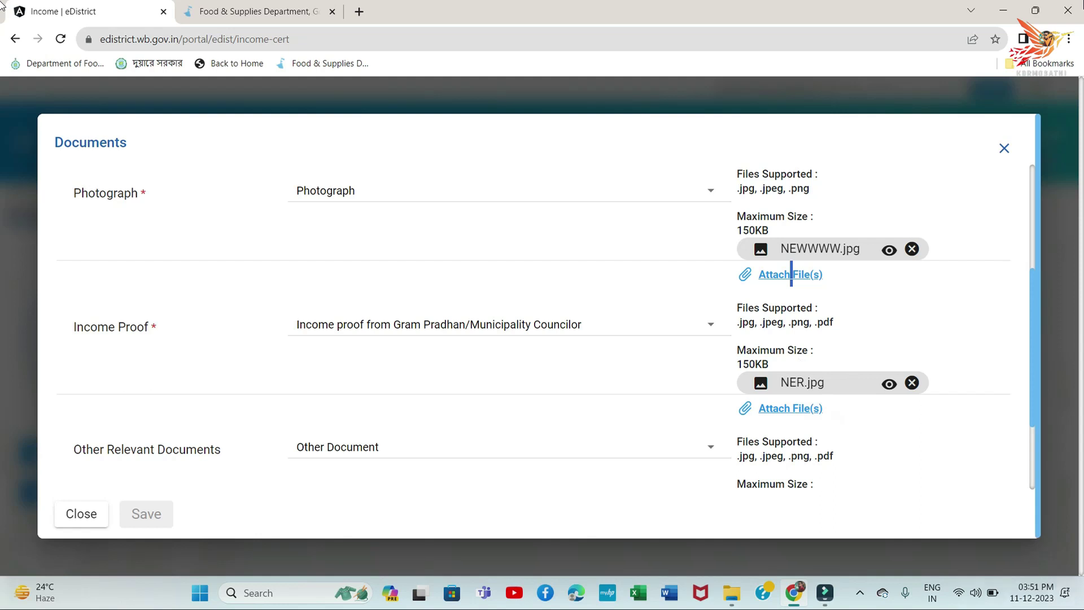
scroll(171, 431, "down", 1)
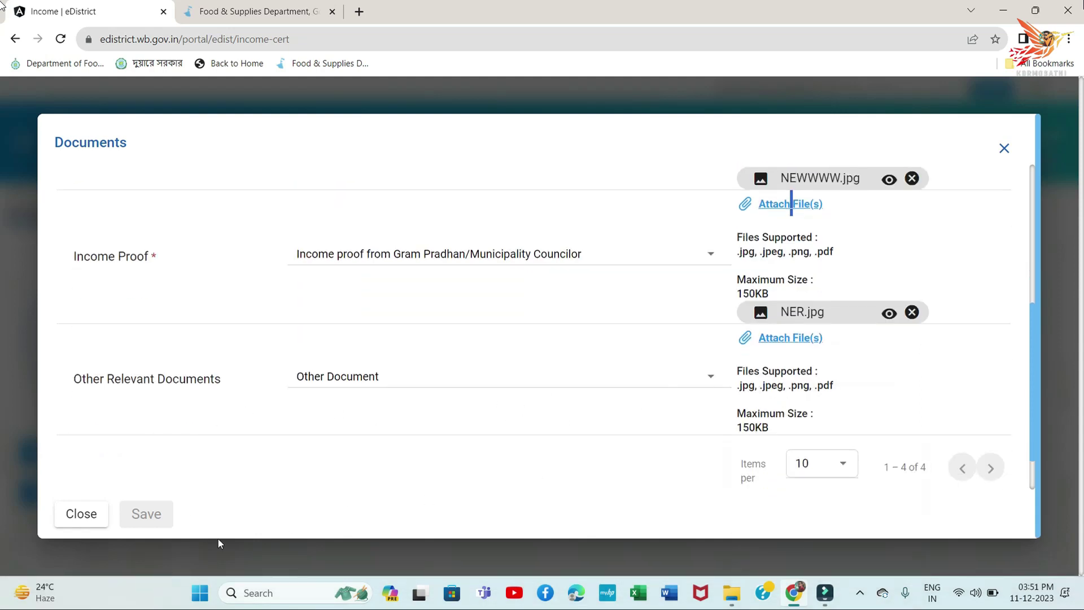
scroll(543, 437, "down", 1)
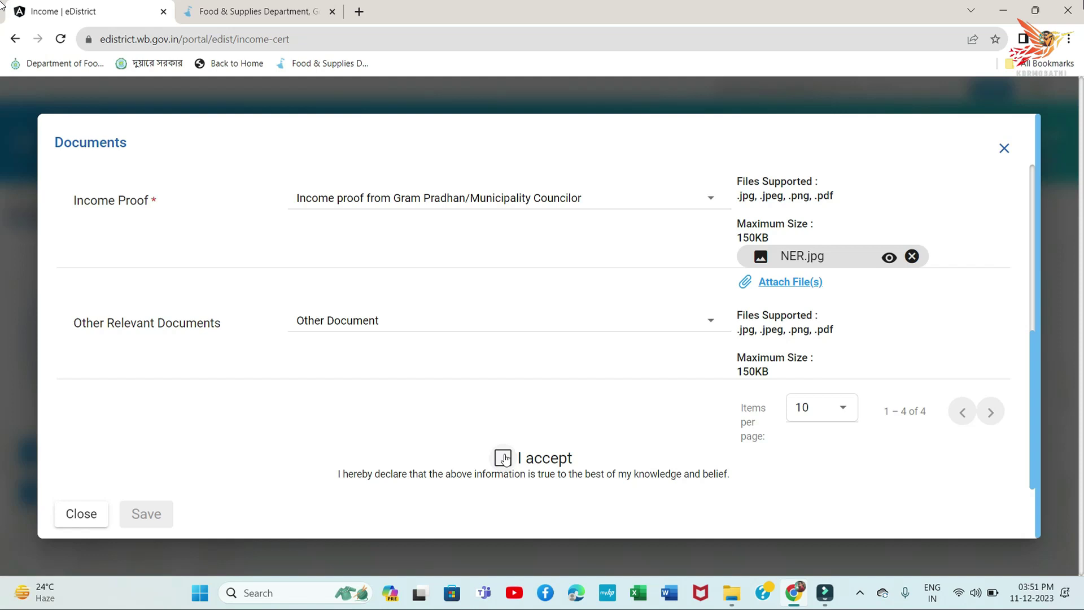
Tick 'I accept' on the declaration and save the attached documents
left_click(503, 457)
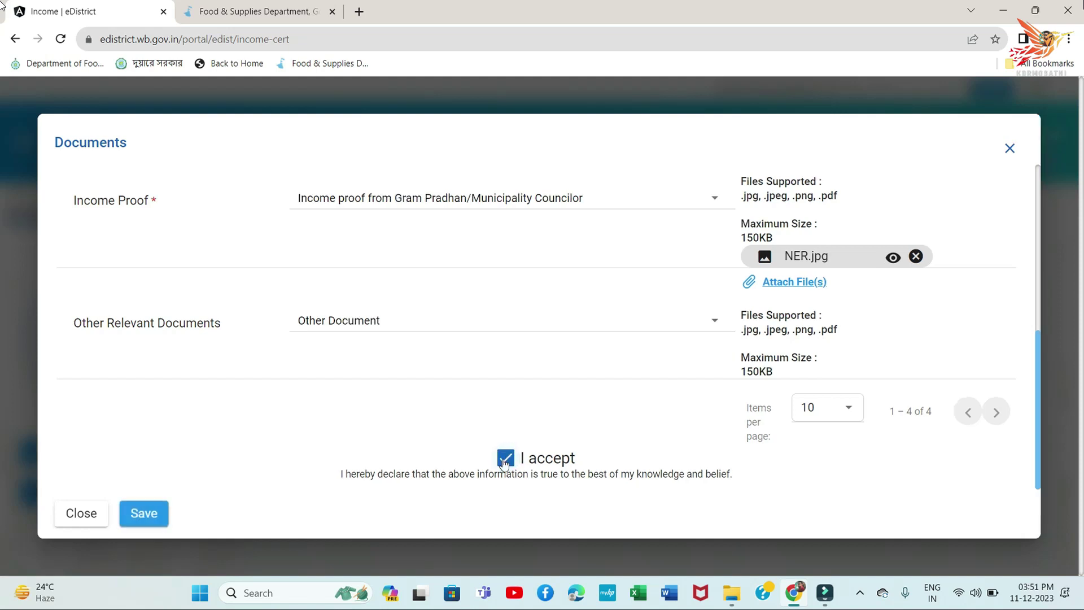
left_click(152, 513)
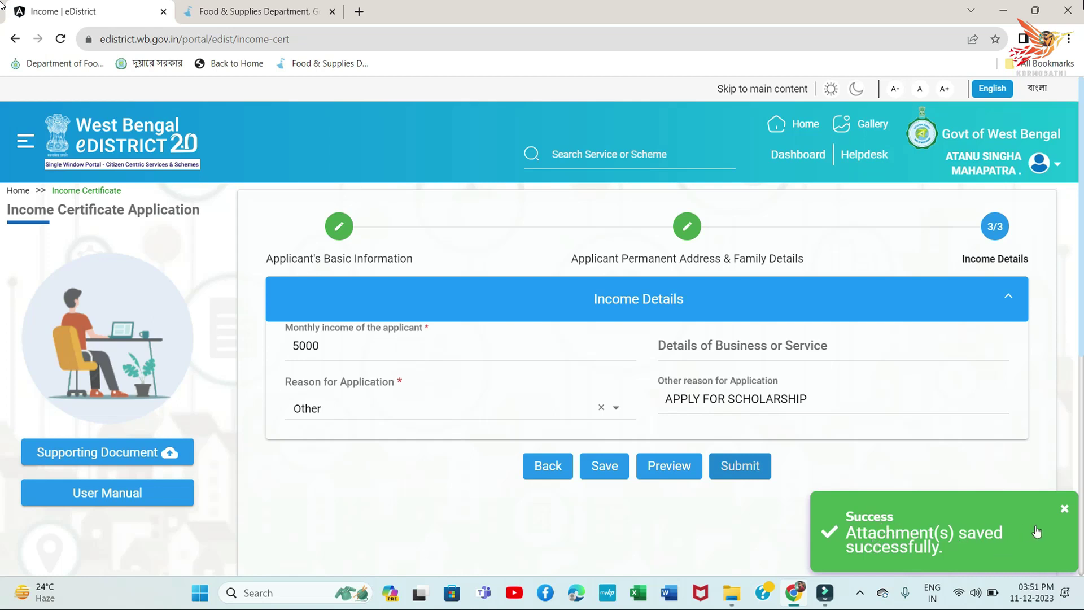
Submit the Income Certificate application and download the acknowledgement showing its AIN
left_click(761, 465)
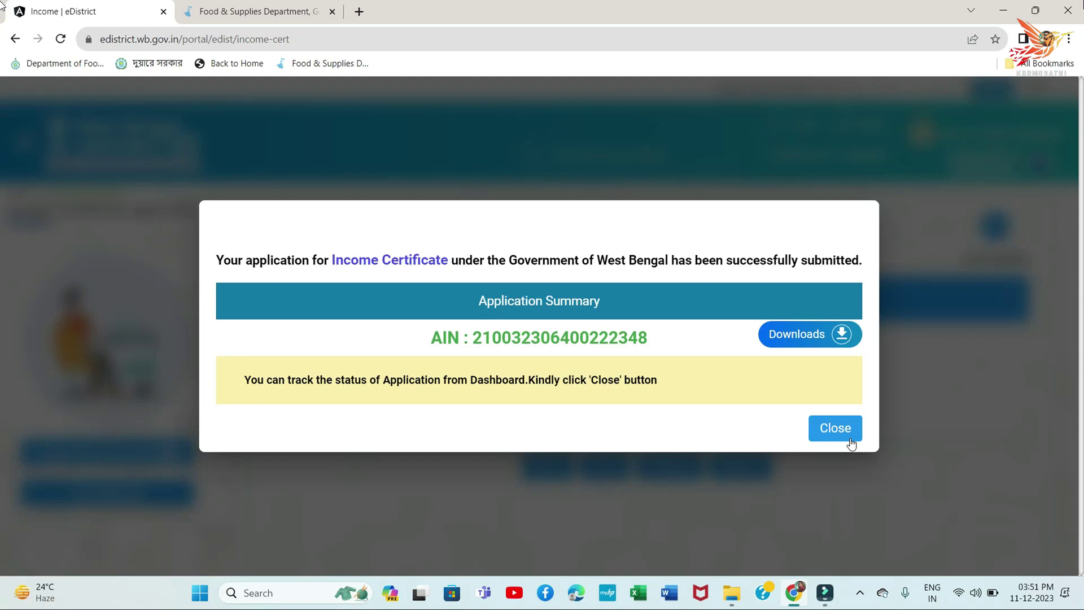
left_click(807, 335)
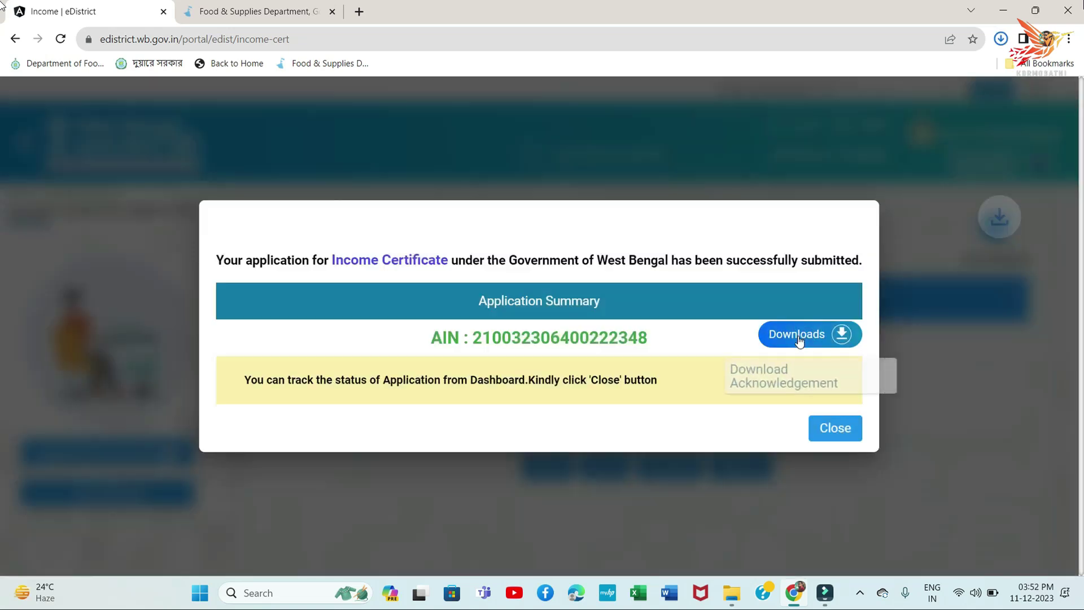